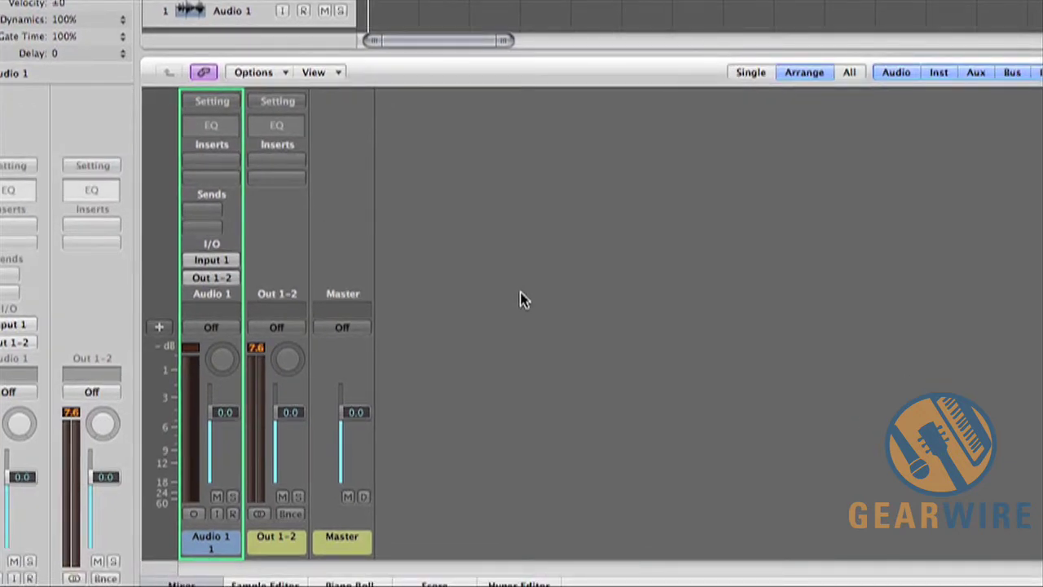
Switch to Record, flip from the mixer to the device rack, and scroll up through harvest_moon's devices
key(super+Tab)
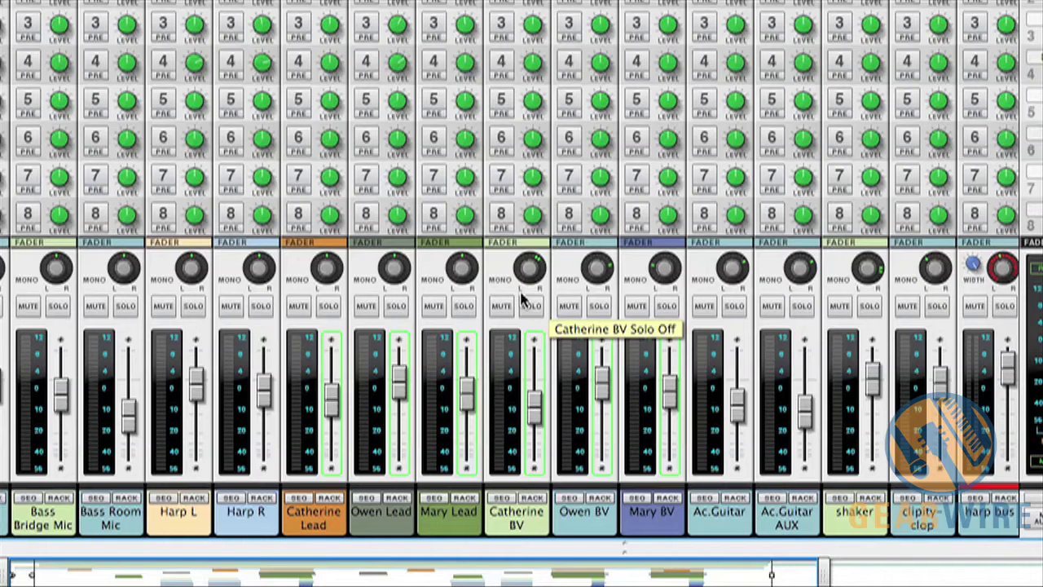
key(F6)
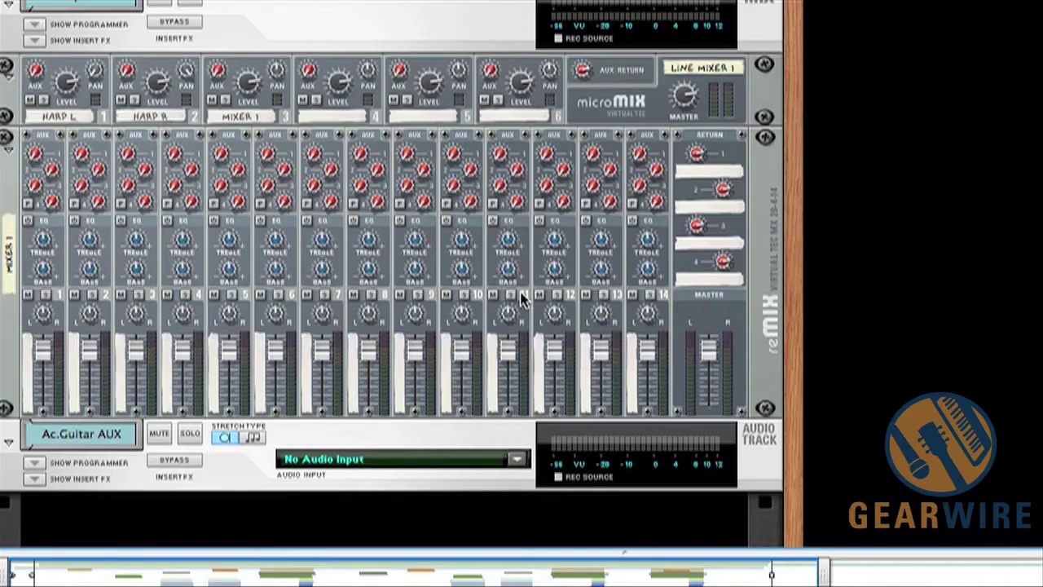
scroll(359, 300, up, 10)
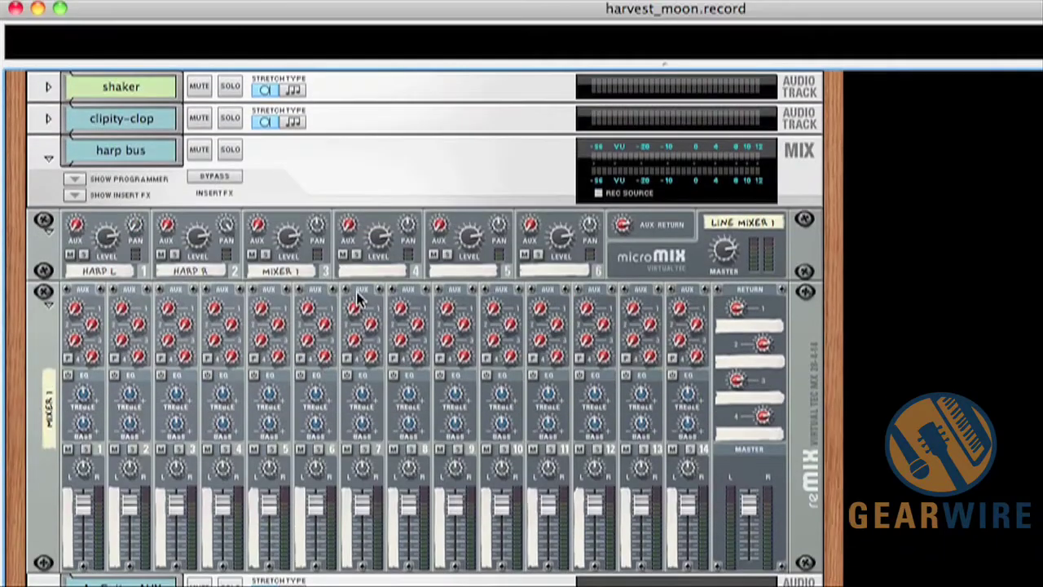
scroll(359, 299, up, 15)
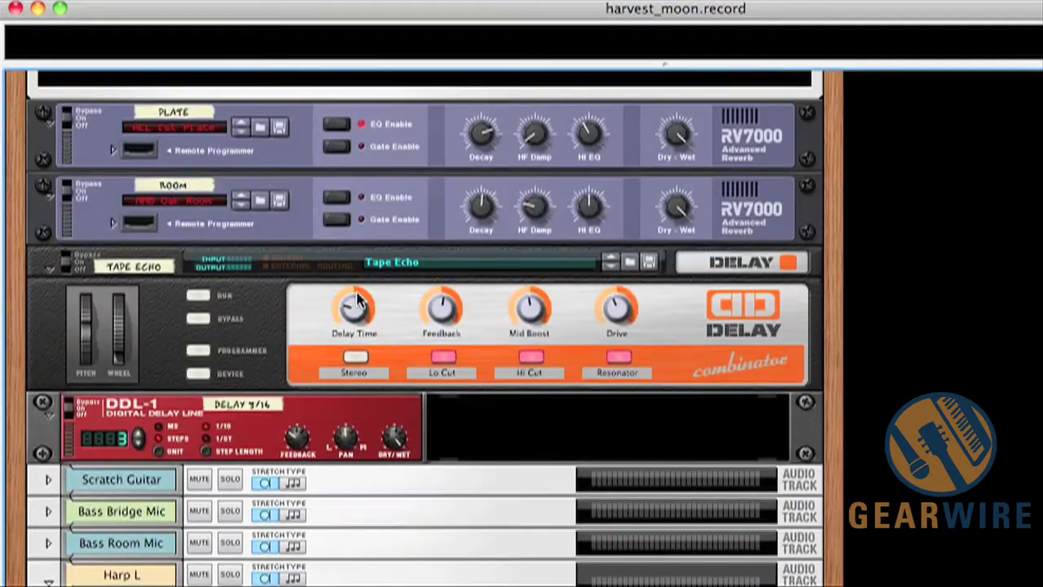
scroll(358, 300, up, 10)
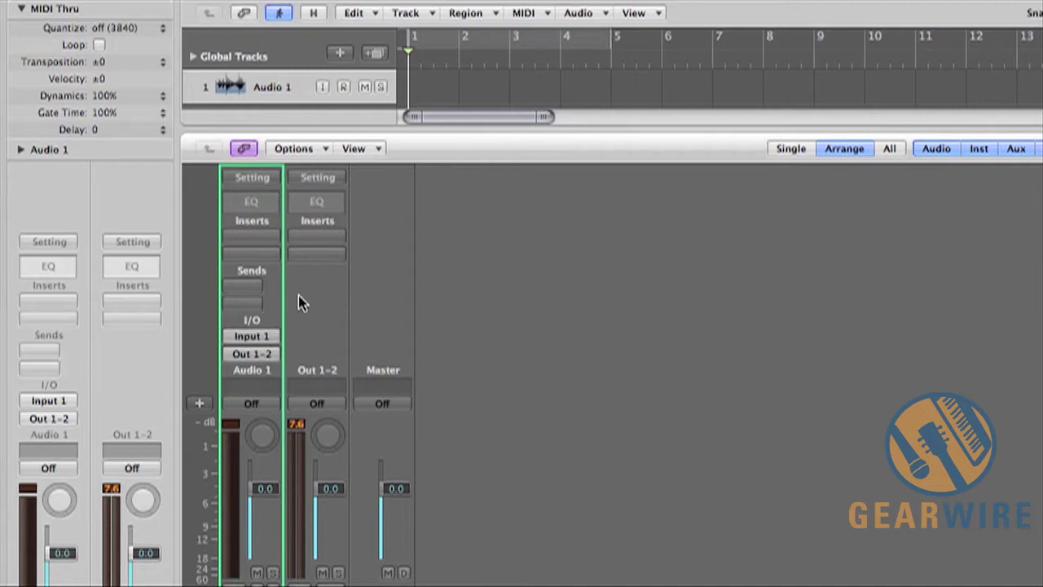
Start a new stereo auxiliary channel strip with Record's RW:Mix L/R as its input
key(x)
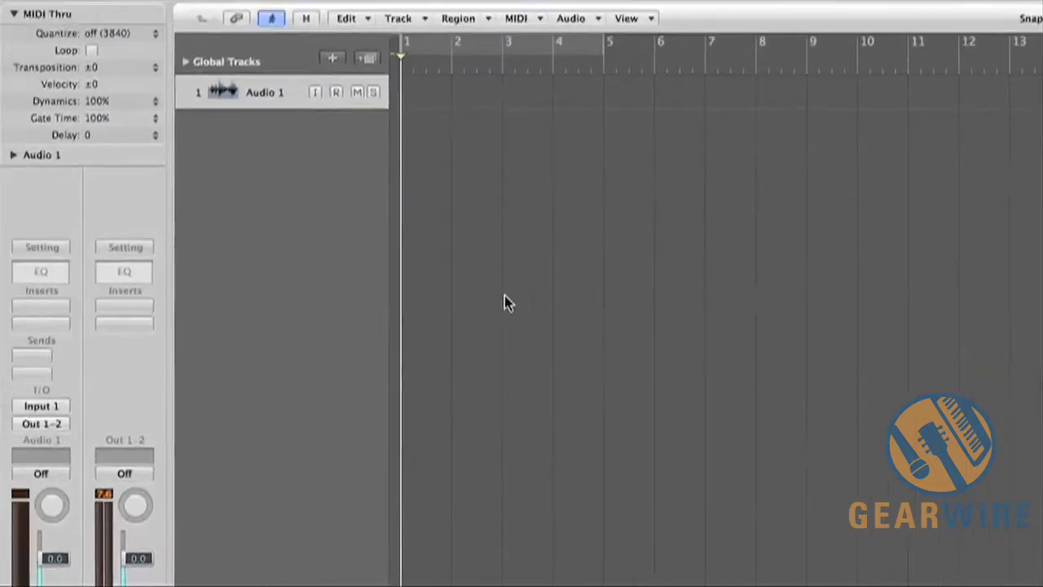
key(x)
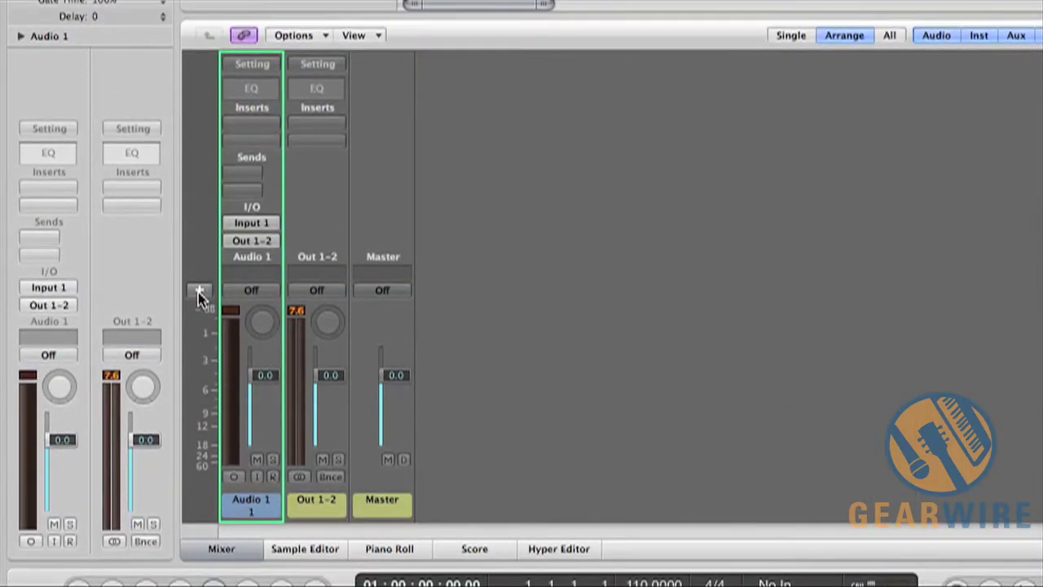
click(199, 292)
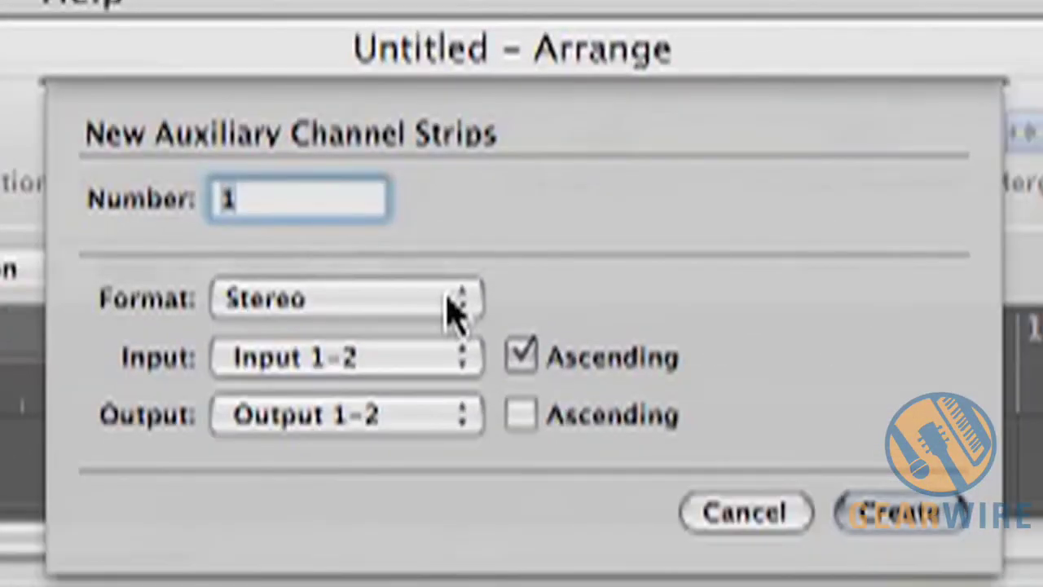
click(451, 359)
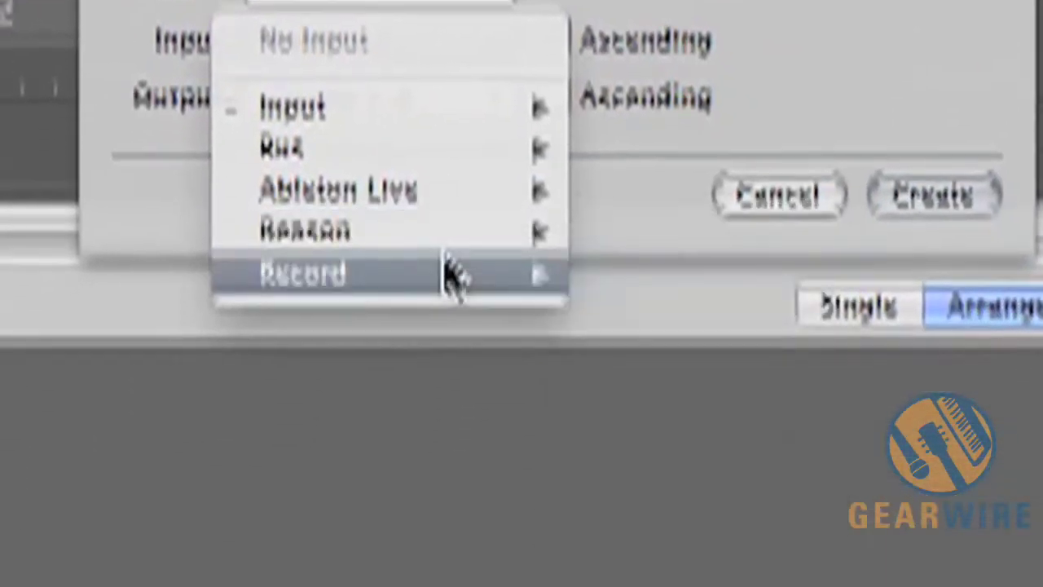
mouse_move(448, 277)
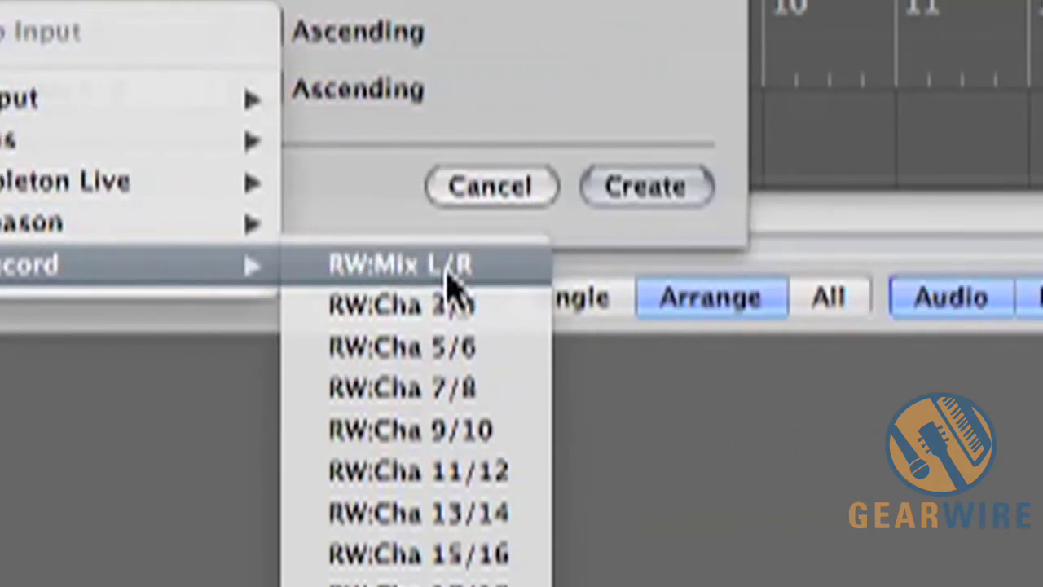
click(450, 277)
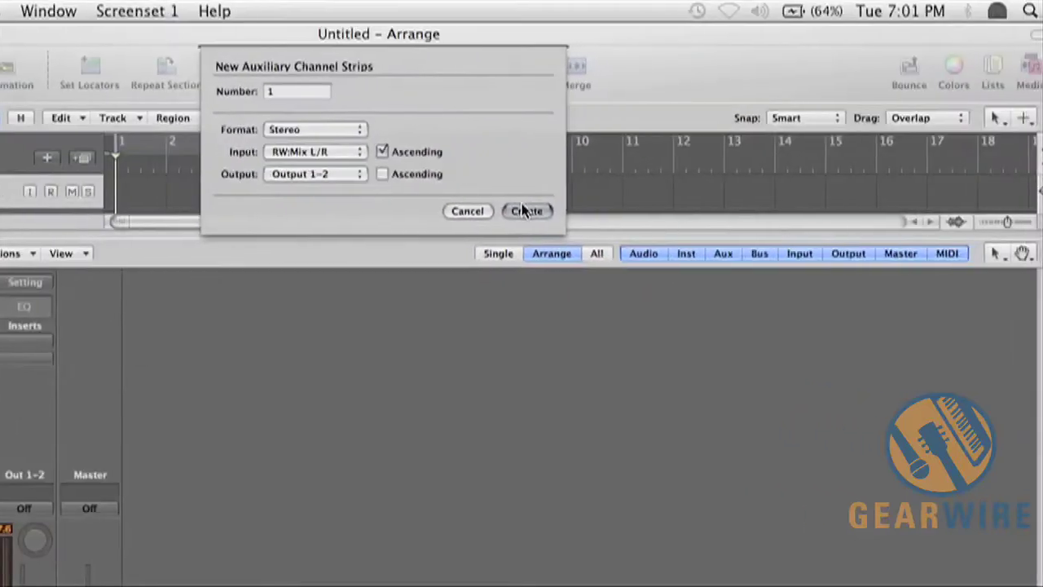
Create the Aux 1 strip fed by RW:Mix L/R and routed to Out 1-2
click(527, 211)
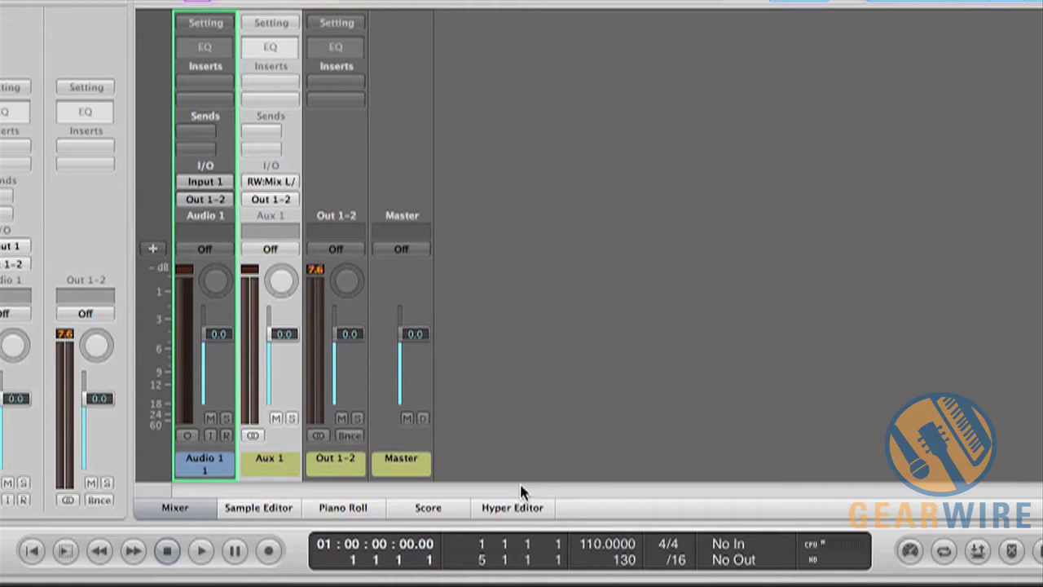
Start playback and view Record's master section with its MClass Equalizer, Stereo Imager and Compressor
key(space)
key(super+Tab)
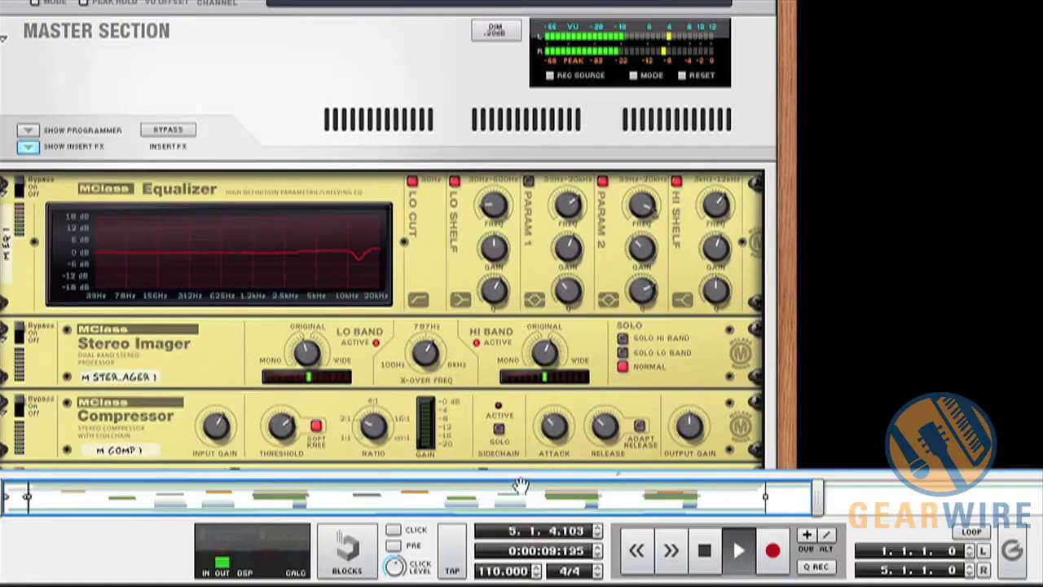
key(super+Tab)
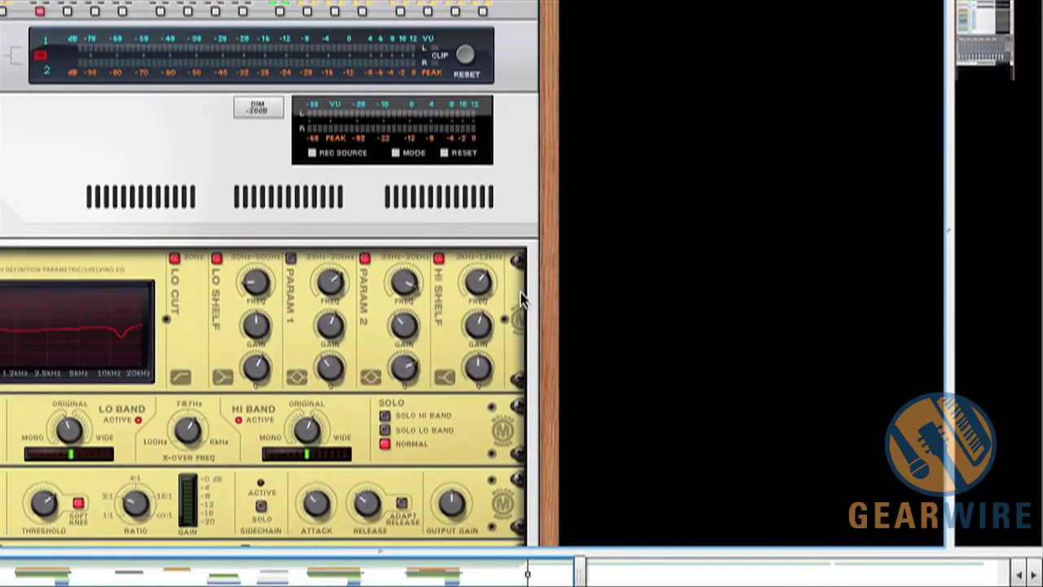
Expand the Catherine Lead track to reveal its MClass Equalizer and Scream 4 tape_saturation inserts
scroll(522, 300, down, 5)
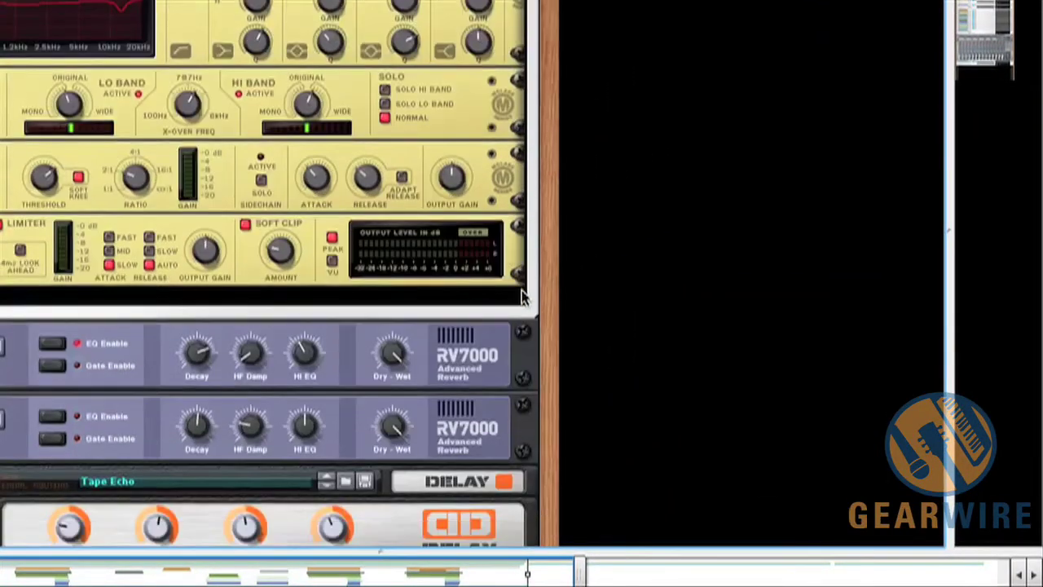
scroll(568, 300, down, 10)
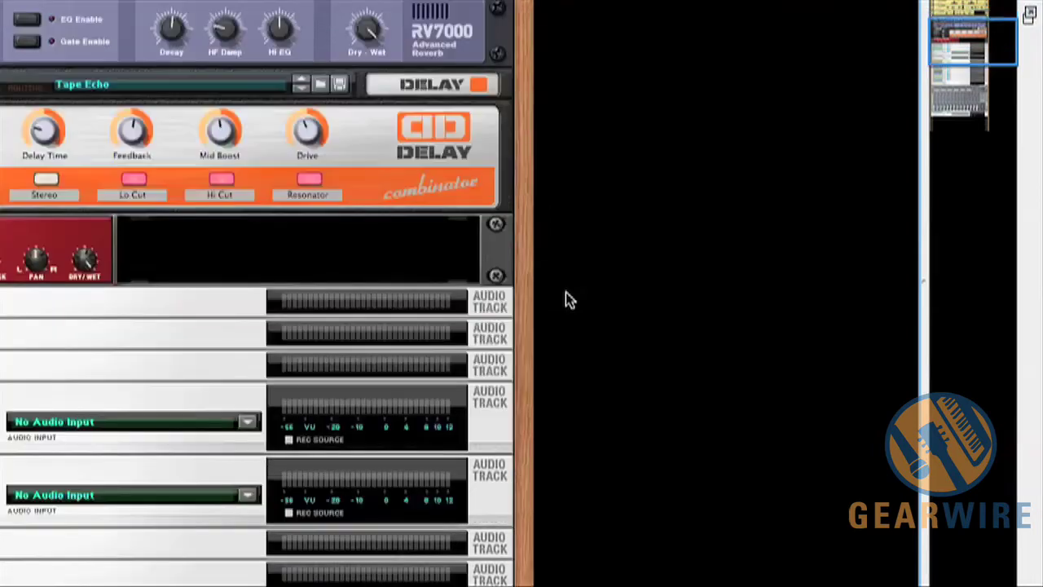
scroll(568, 300, down, 4)
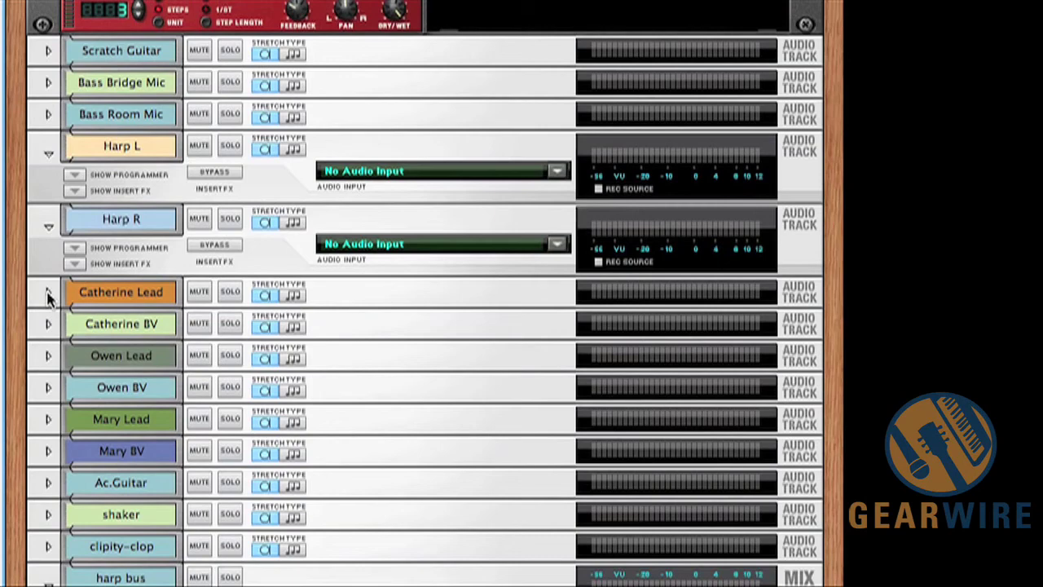
click(48, 292)
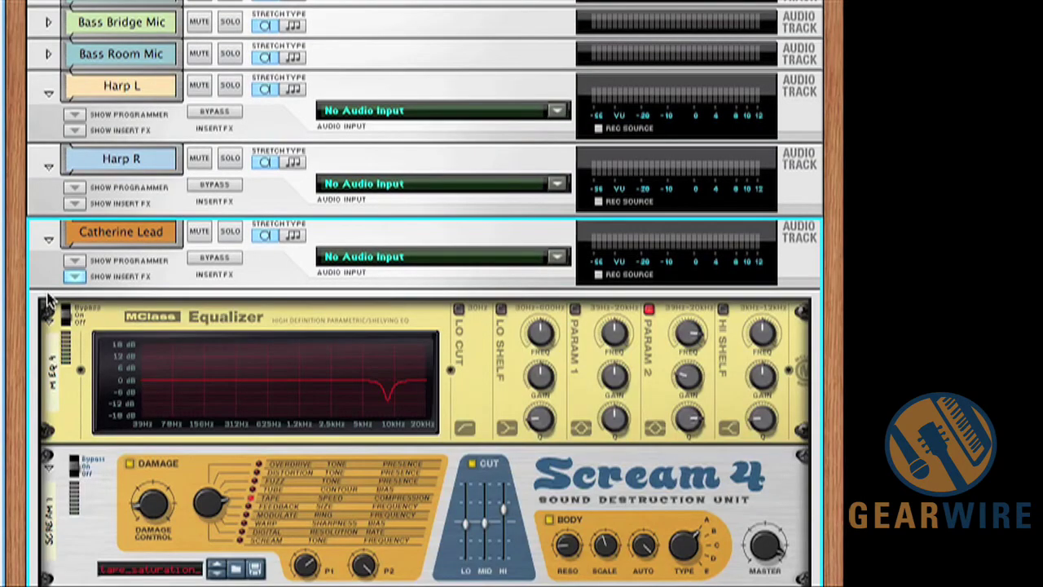
scroll(49, 301, down, 4)
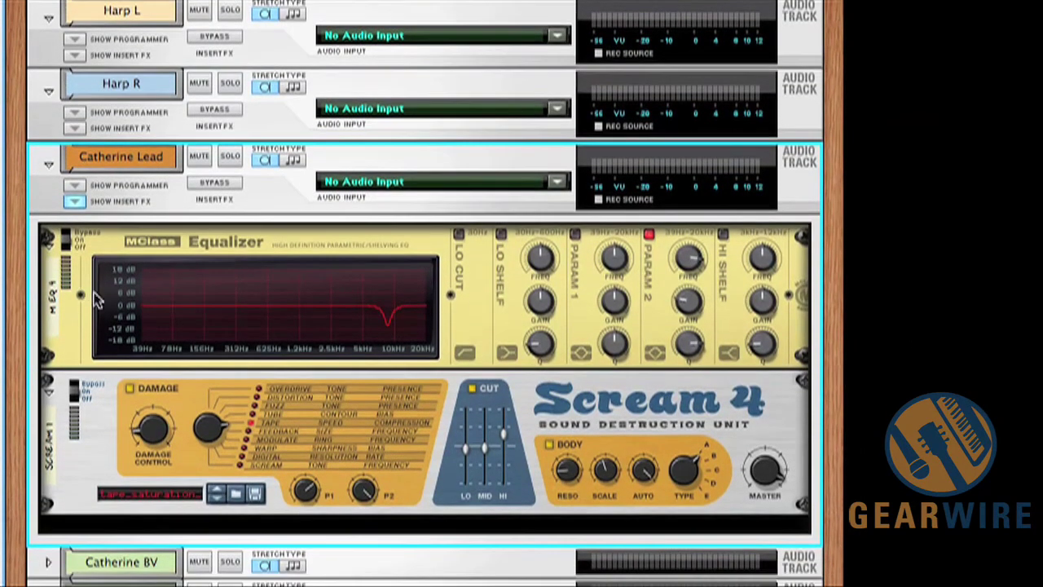
scroll(230, 299, down, 3)
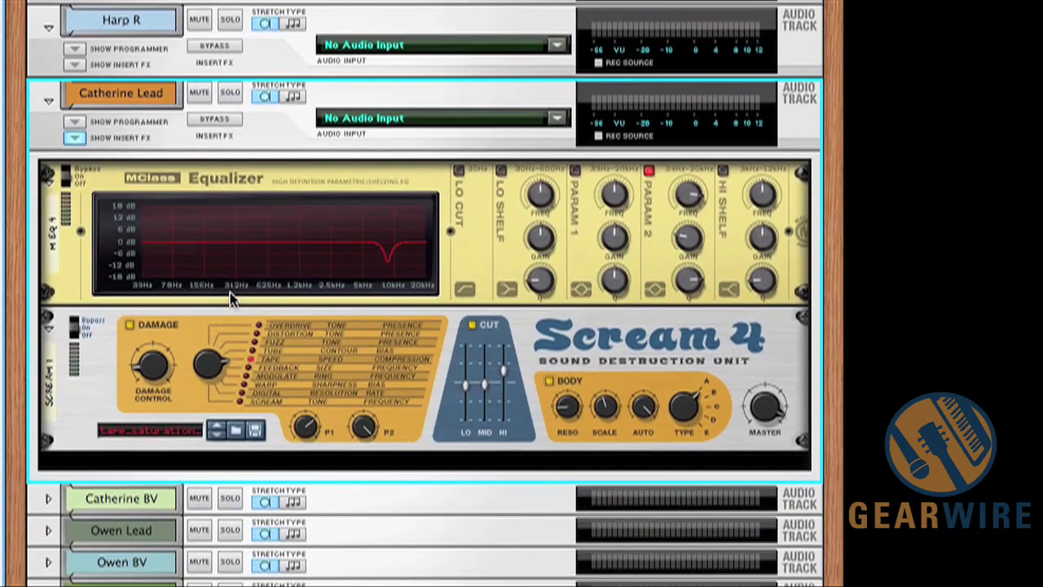
scroll(232, 297, down, 2)
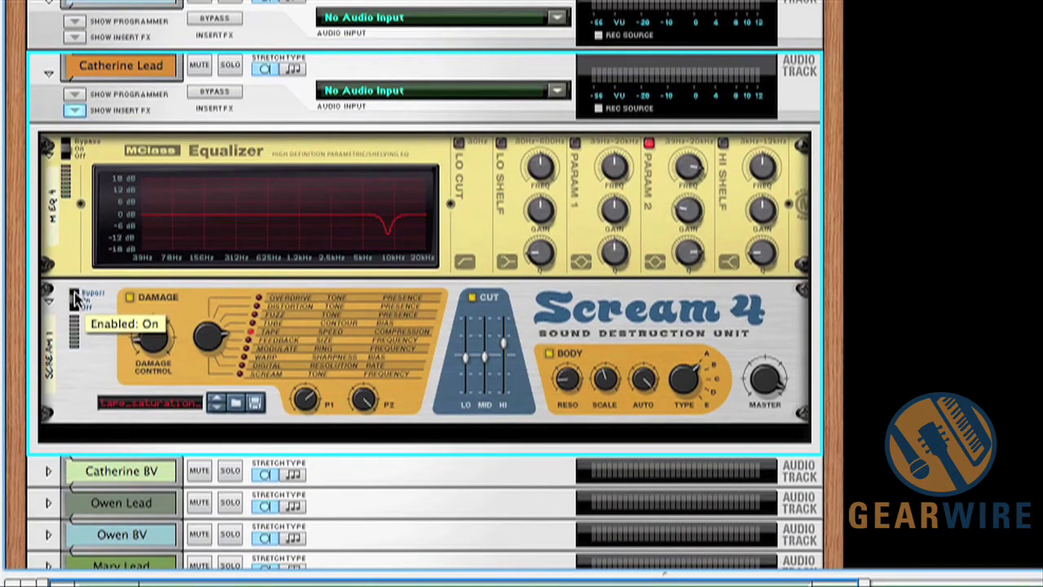
Bypass Catherine Lead's Scream 4 and replay from just before bar 11 in Logic
click(74, 296)
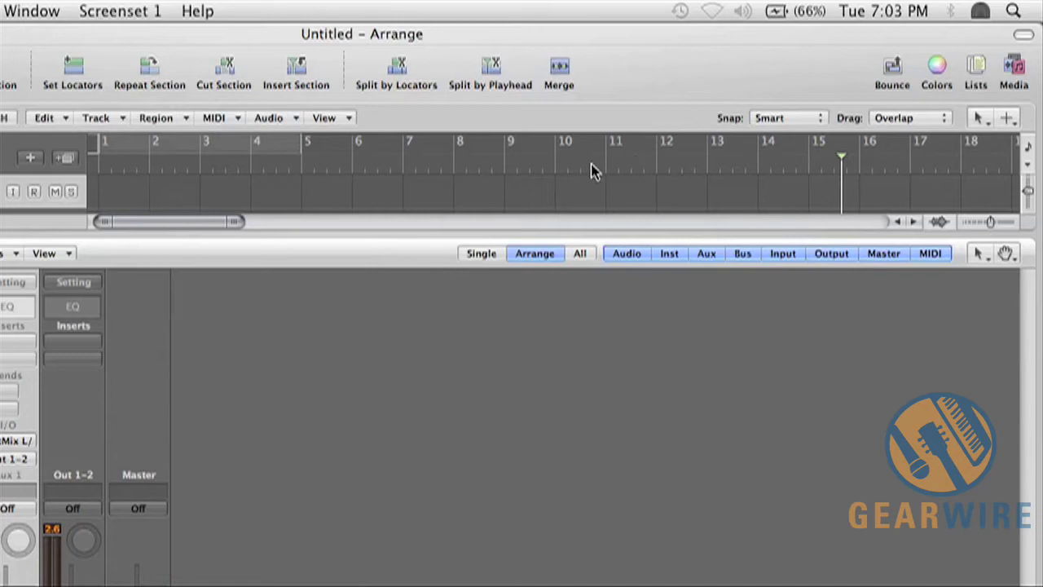
click(580, 162)
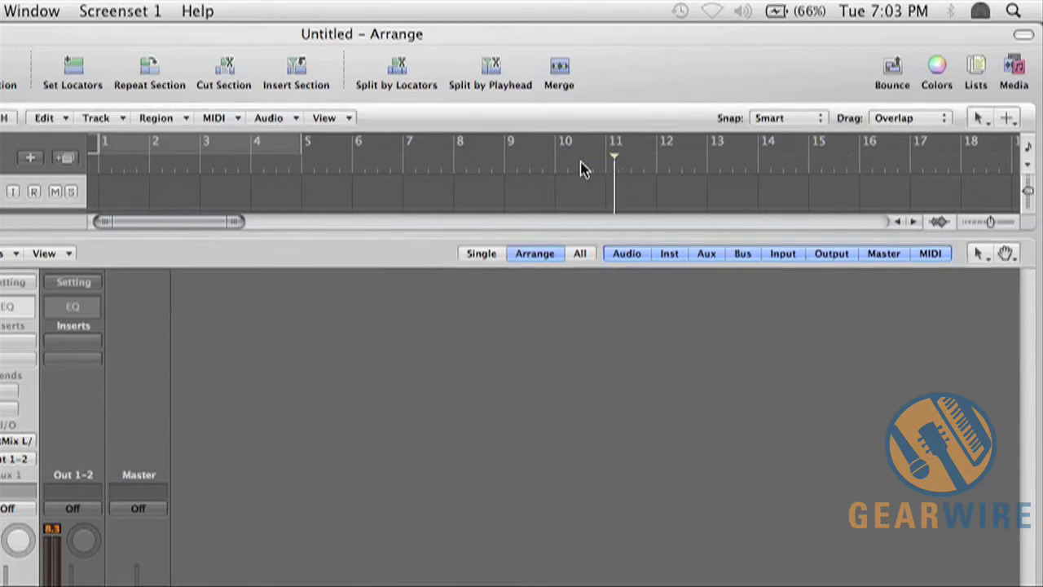
key(super+Tab)
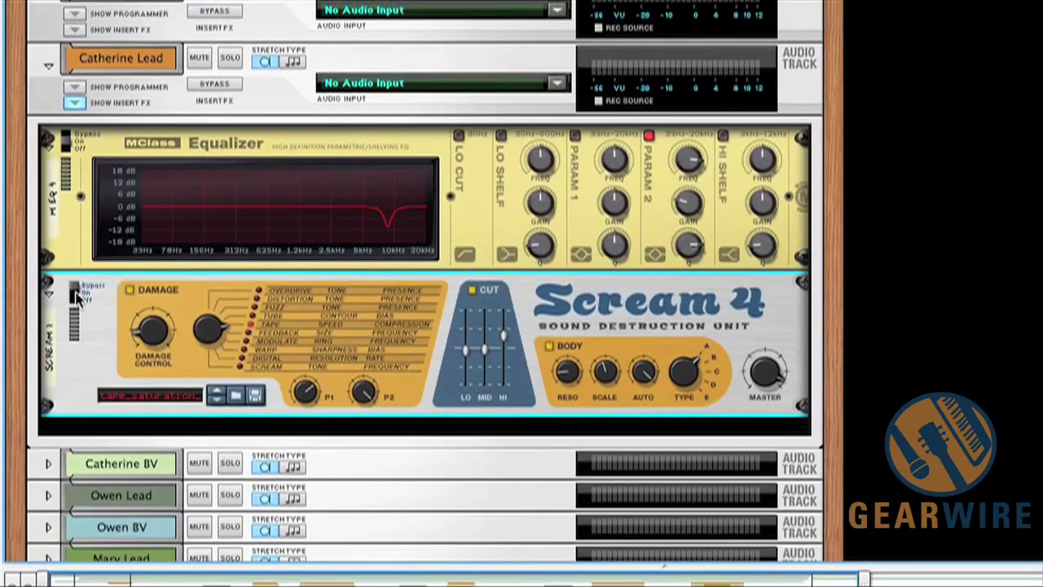
Switch Catherine Lead's Scream 4 from Bypass back to On
click(75, 298)
click(75, 297)
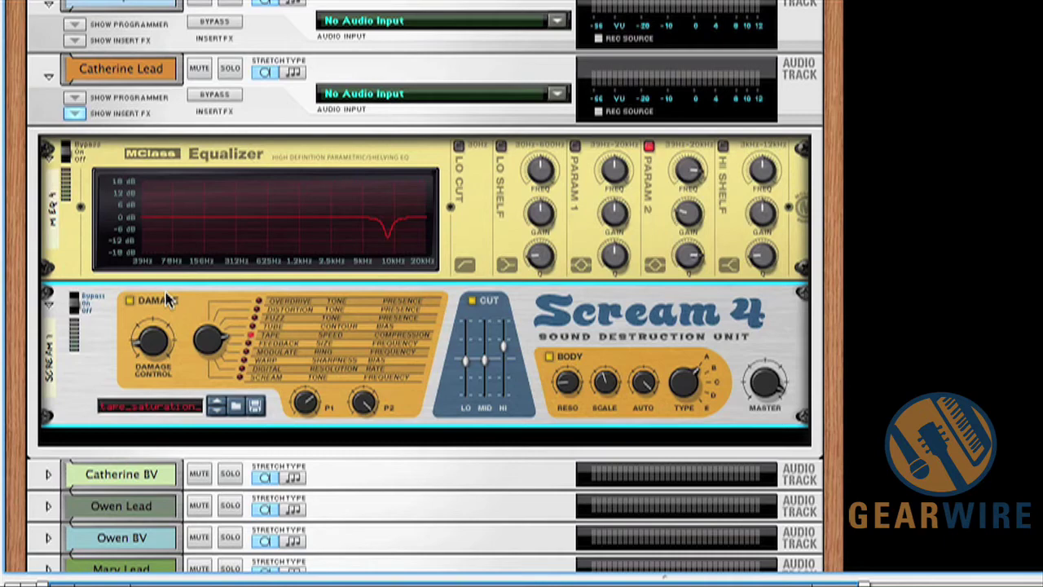
scroll(167, 299, down, 2)
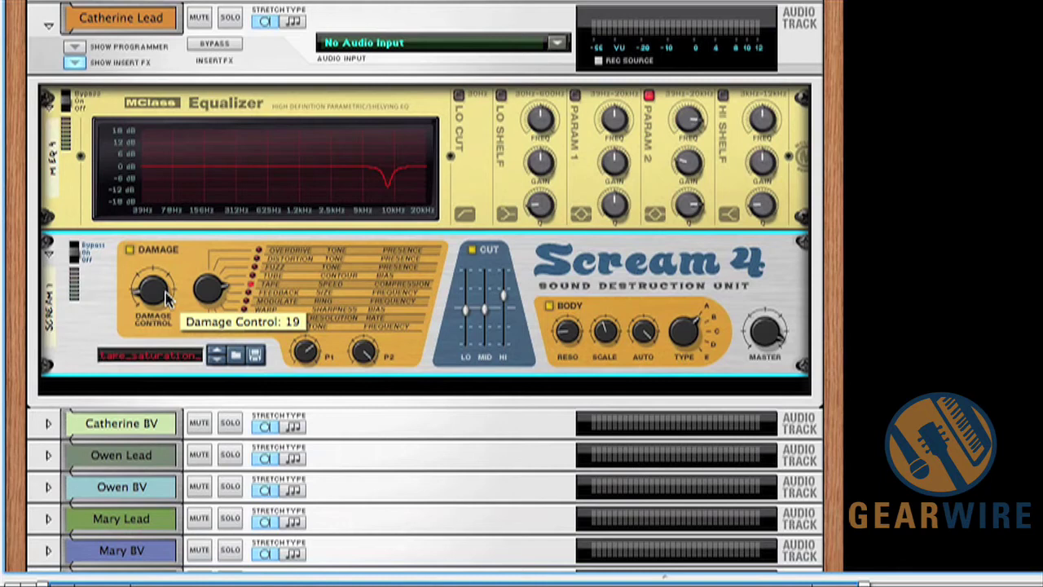
scroll(167, 299, up, 10)
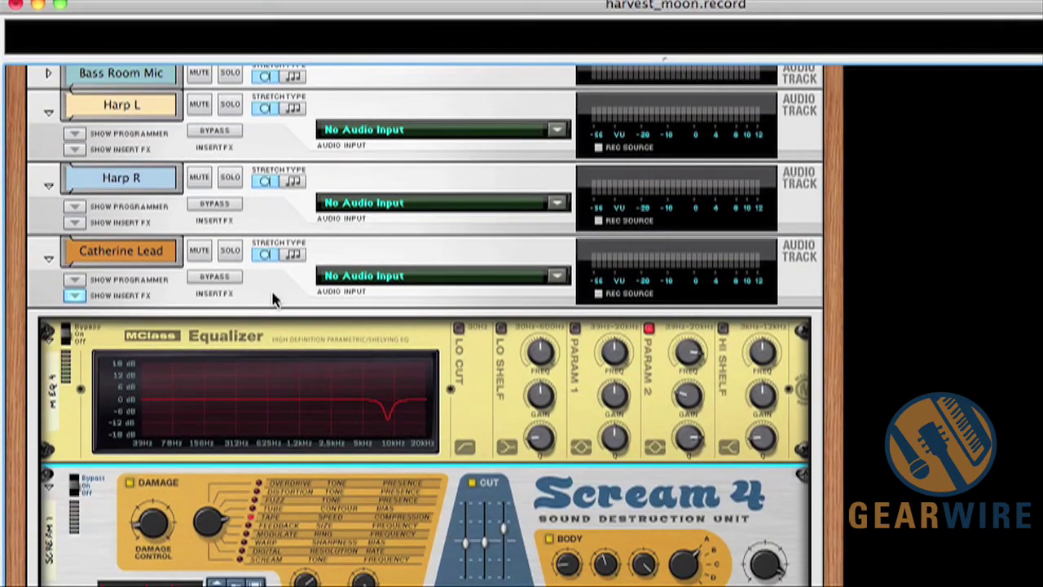
Flip the rack and cable Catherine Lead's Direct Out to Hardware Interface Output 3
key(Tab)
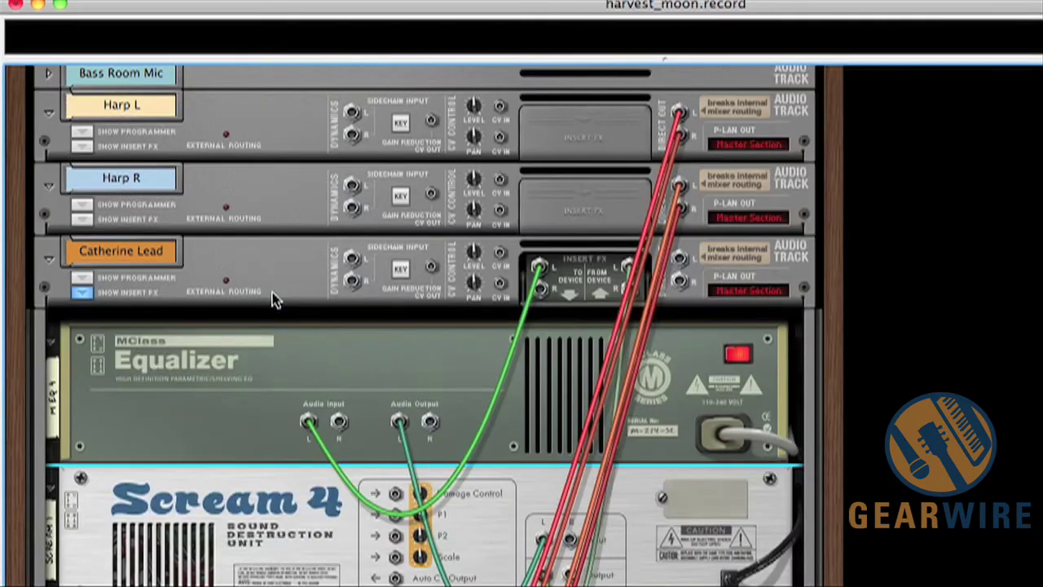
scroll(274, 300, down, 1)
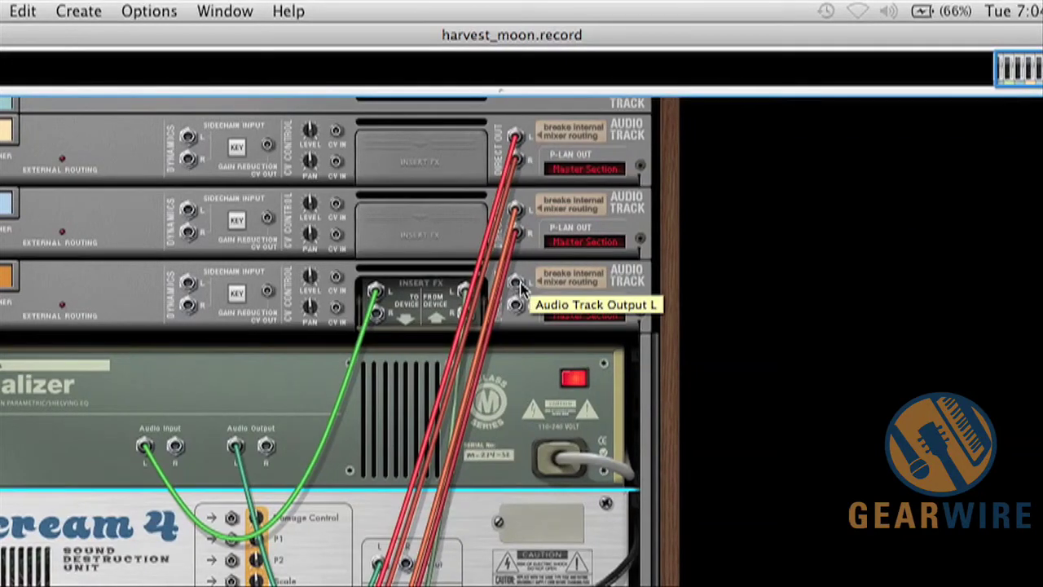
click(516, 283)
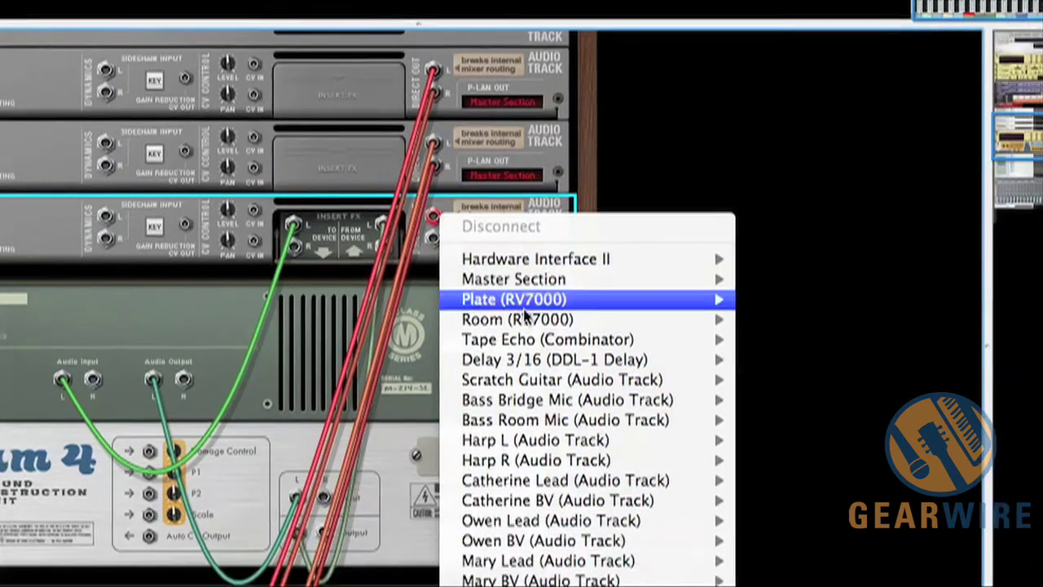
mouse_move(607, 385)
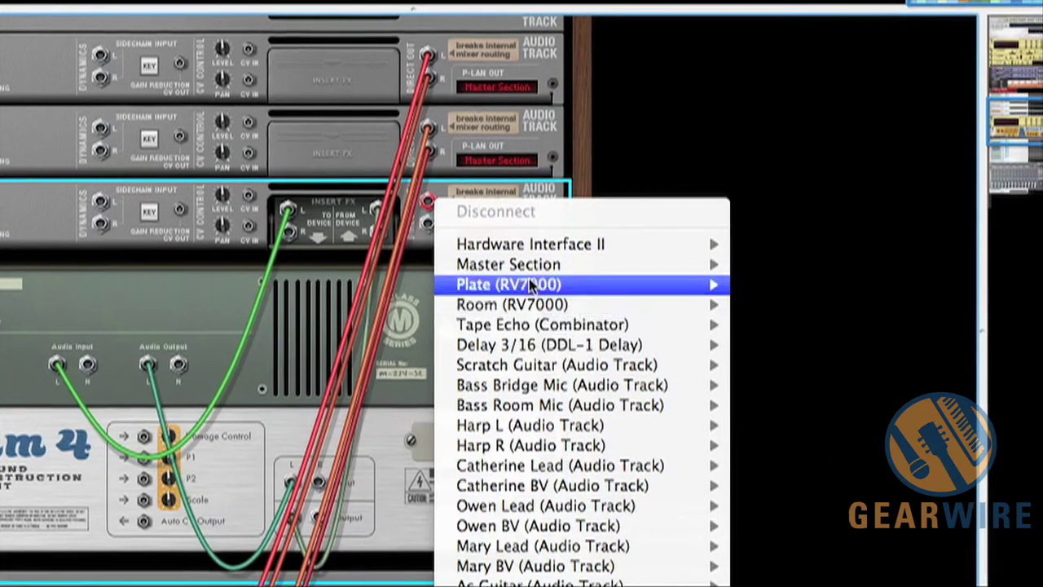
mouse_move(601, 242)
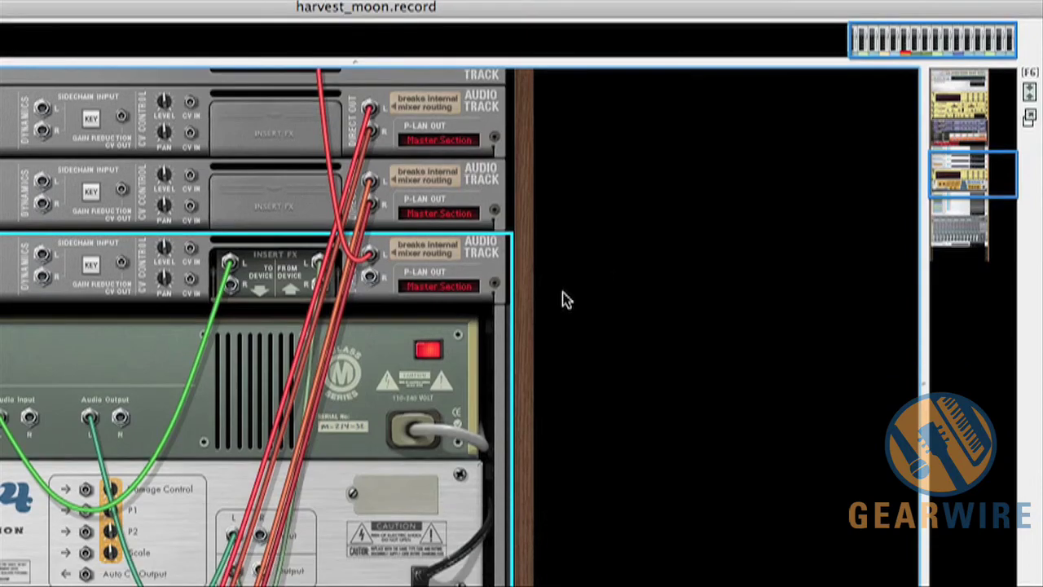
scroll(565, 328, up, 3)
Follow the Catherine Lead cable up to the Audio I/O and back, then return to Logic
scroll(565, 301, up, 2)
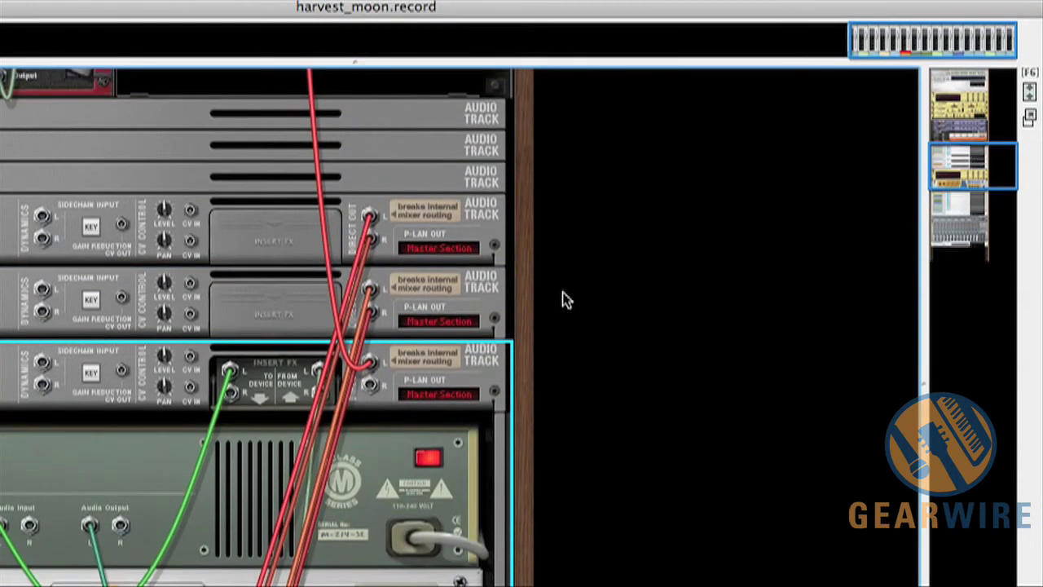
scroll(565, 301, up, 3)
scroll(564, 301, up, 20)
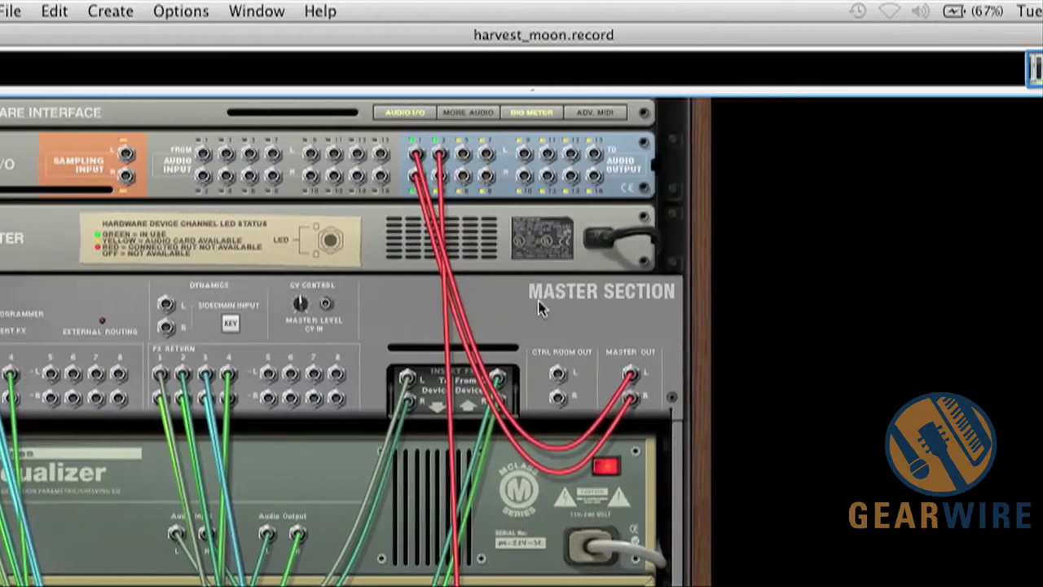
scroll(537, 308, down, 20)
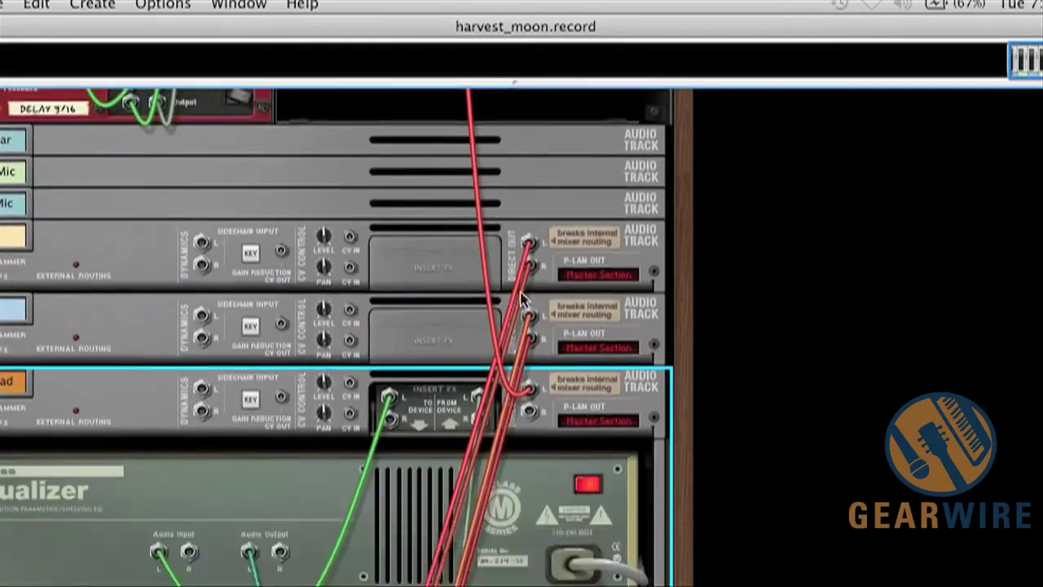
scroll(524, 300, down, 5)
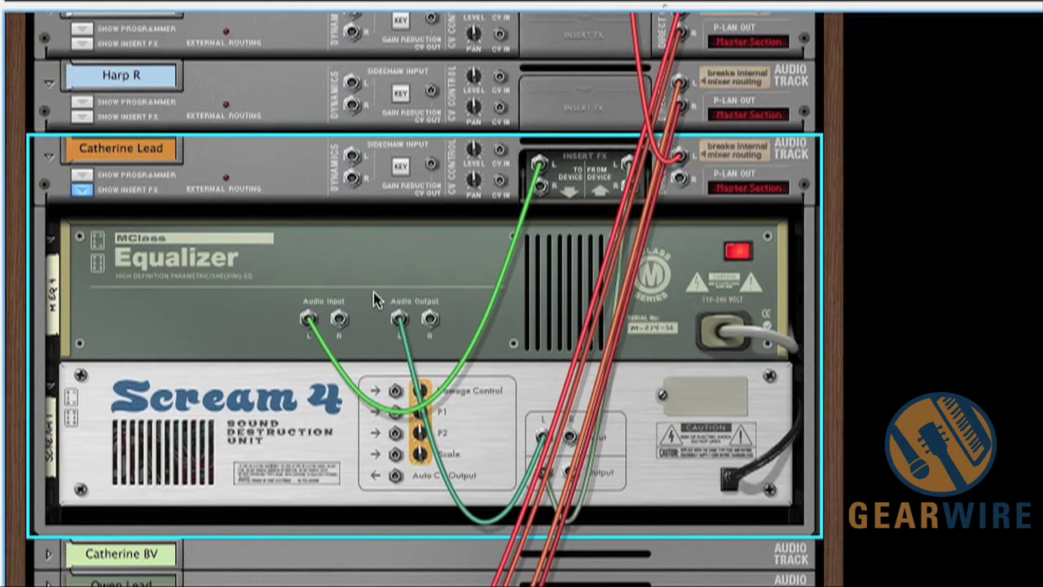
scroll(373, 300, up, 1)
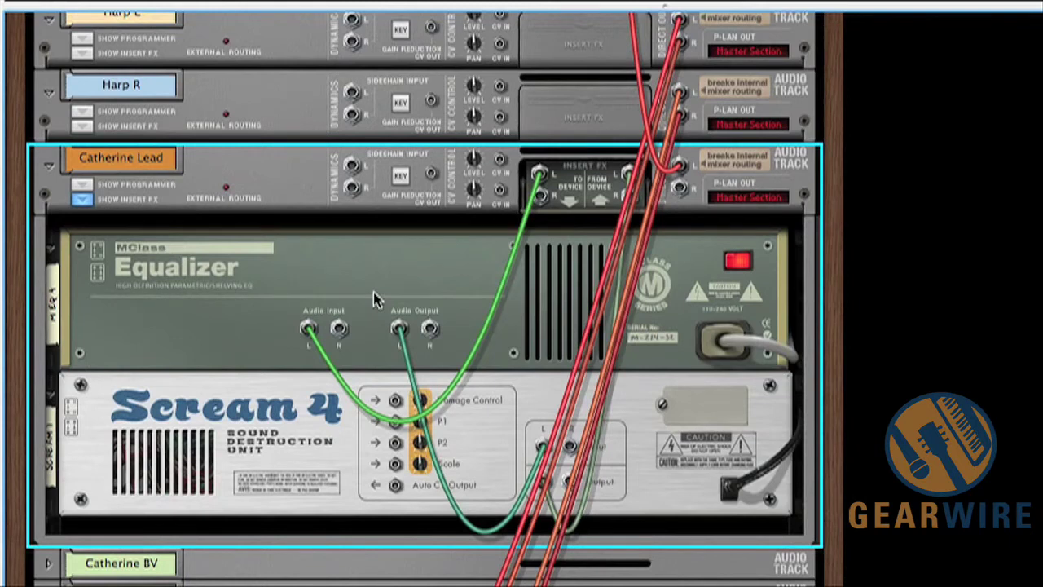
scroll(373, 299, up, 2)
key(super+Tab)
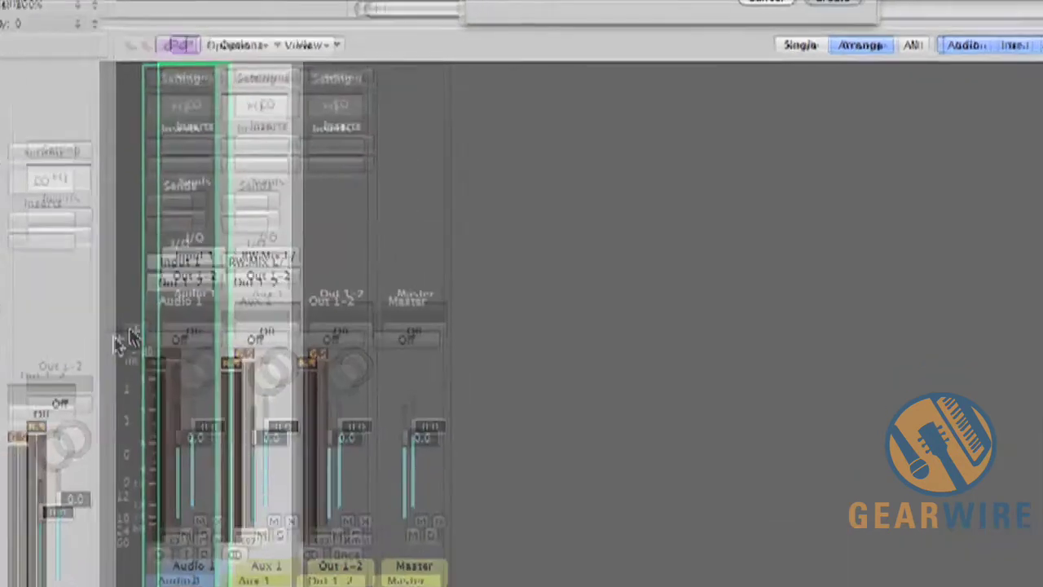
Create a mono Aux 2 strip taking input from Record's RW:Channel 3
click(302, 275)
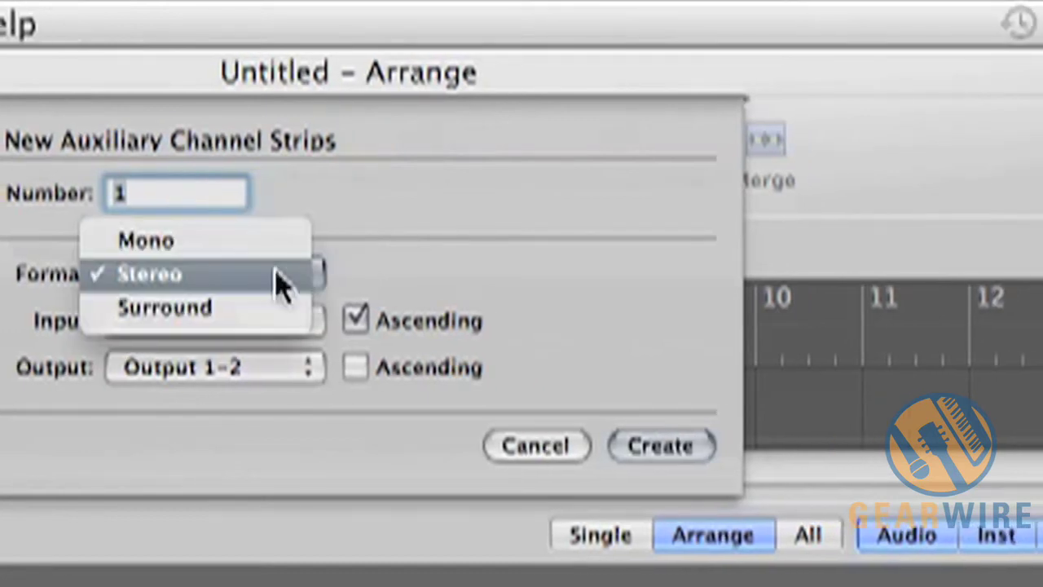
click(236, 244)
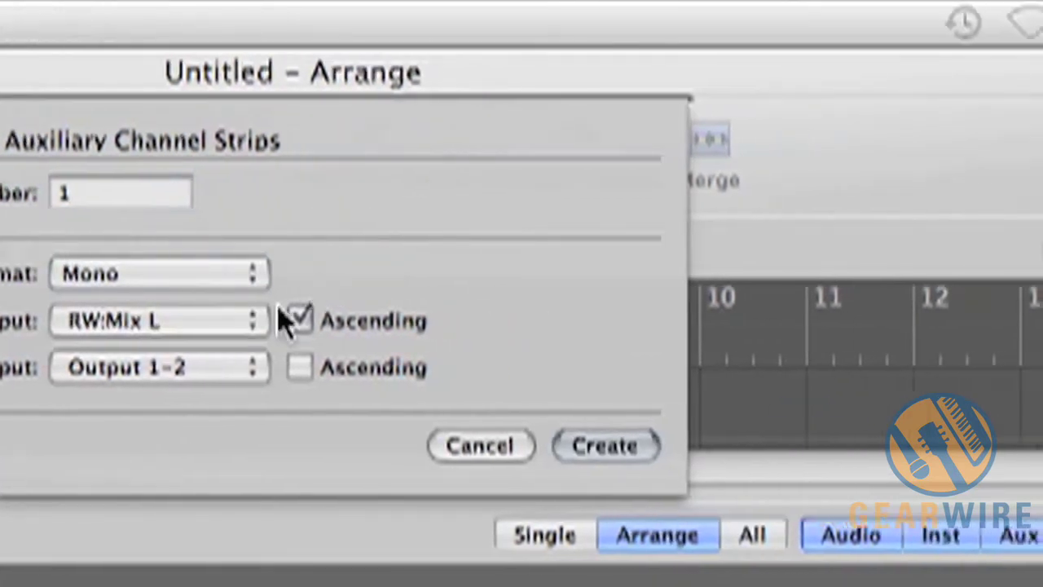
click(240, 328)
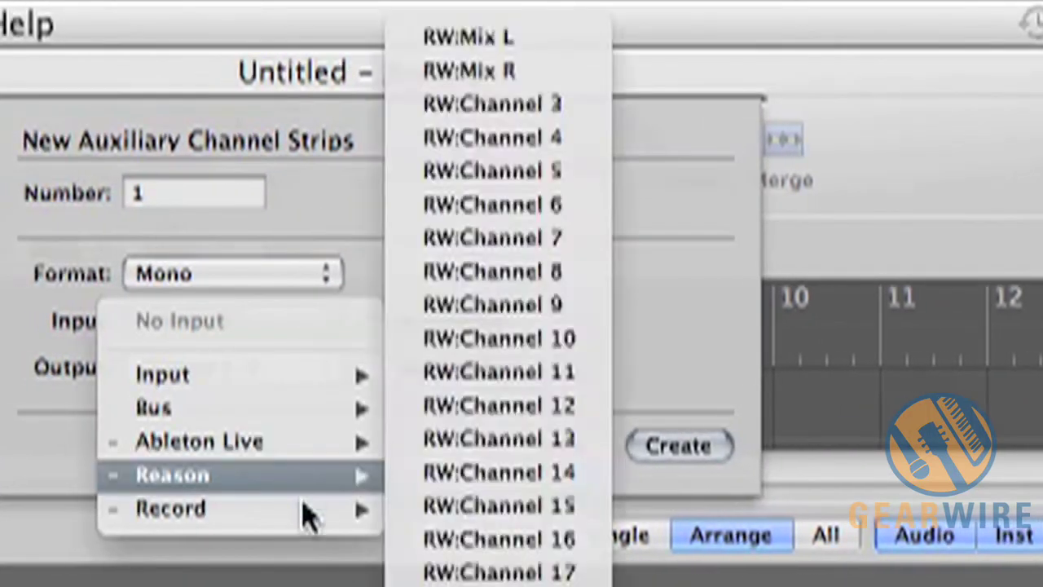
mouse_move(309, 513)
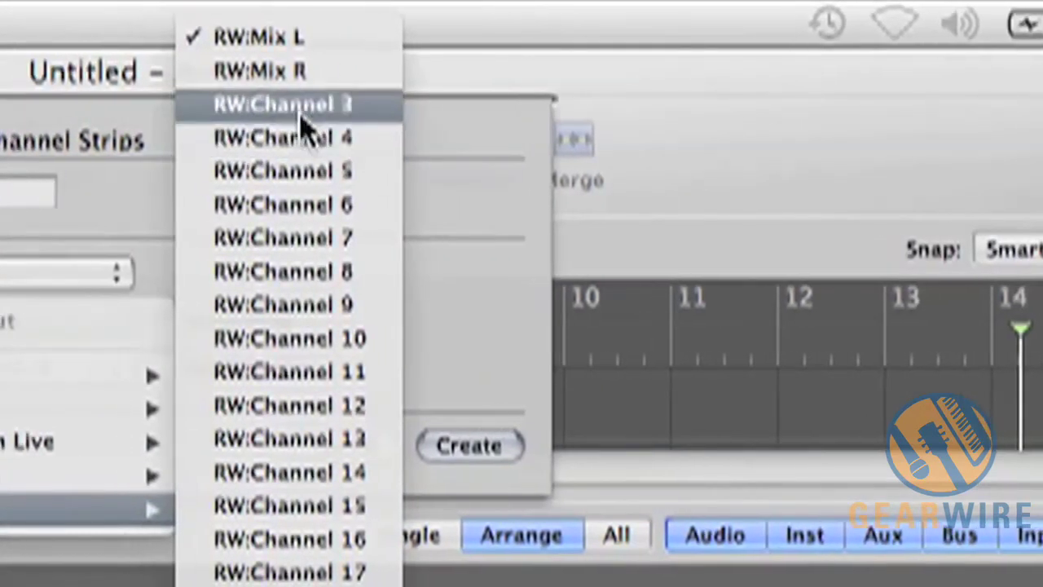
click(302, 122)
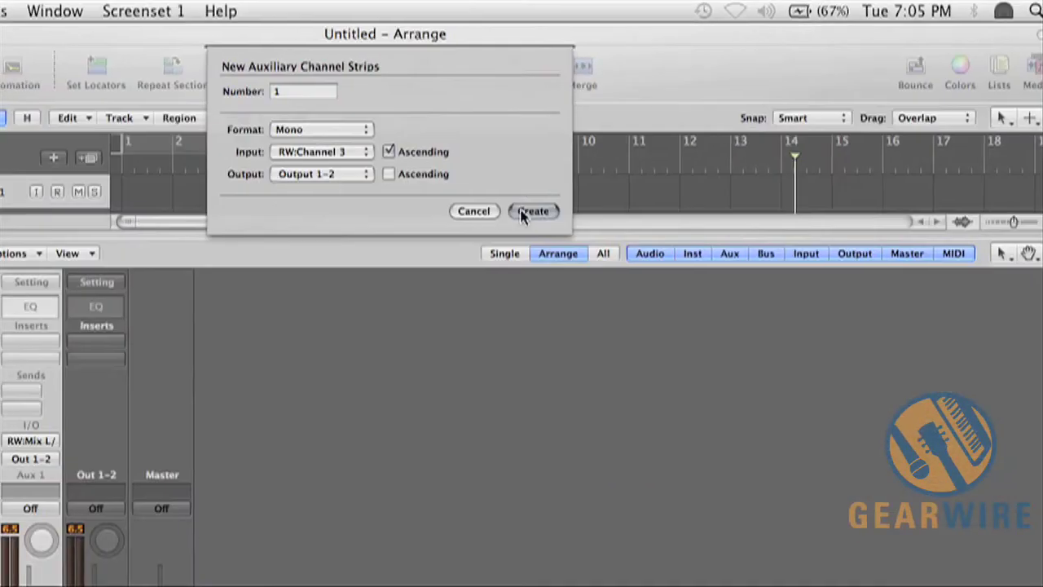
click(530, 211)
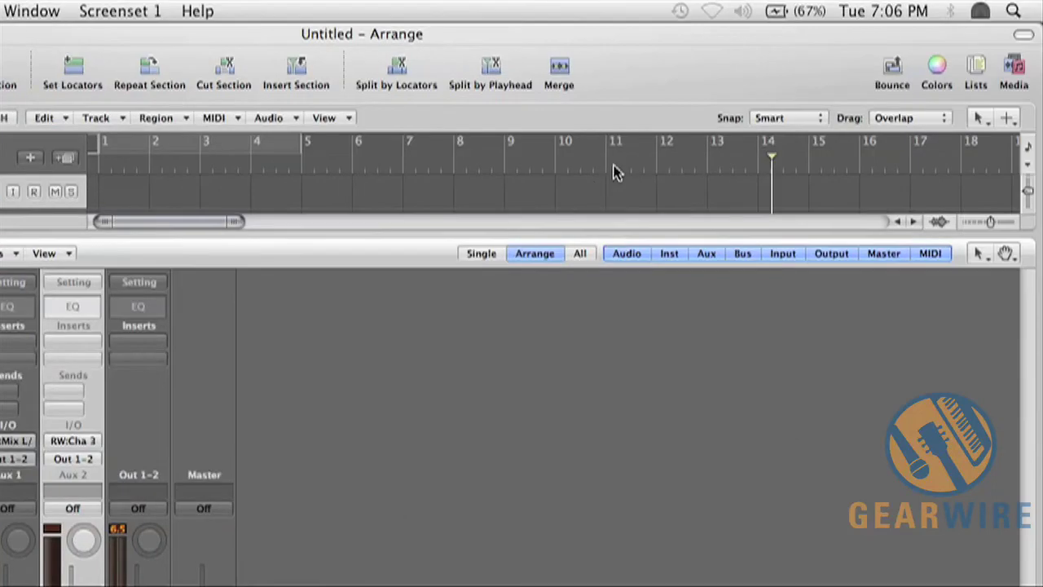
Audition from around bar 10, then rename the Aux 1 strip to 'record L/R'
click(574, 163)
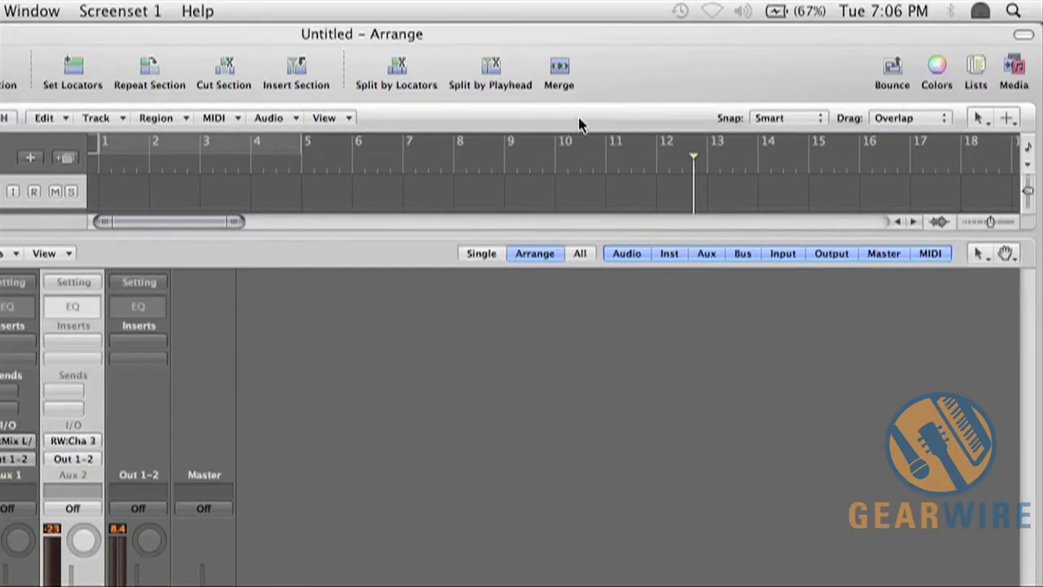
click(582, 172)
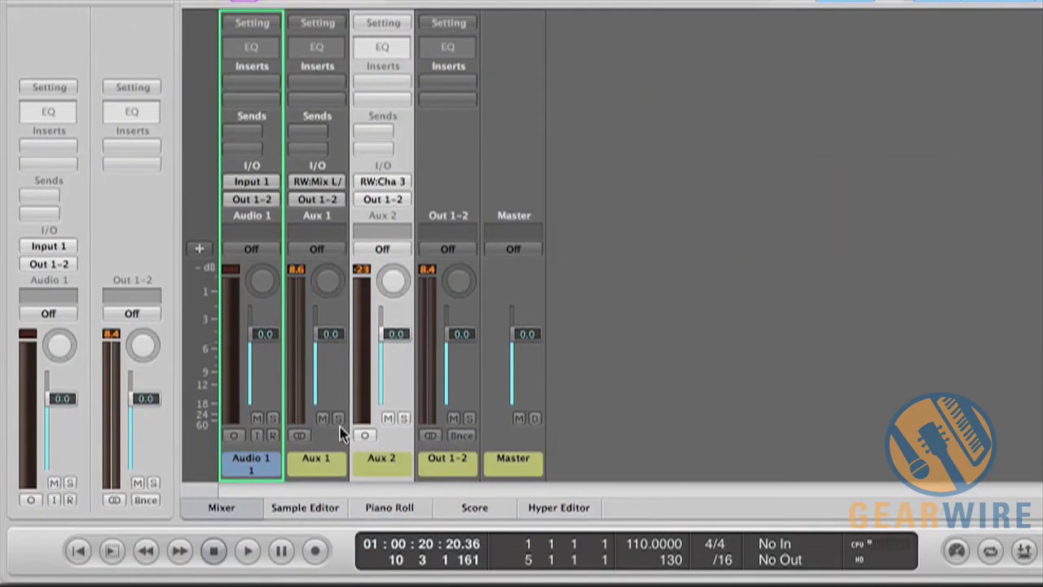
click(315, 461)
double_click(315, 461)
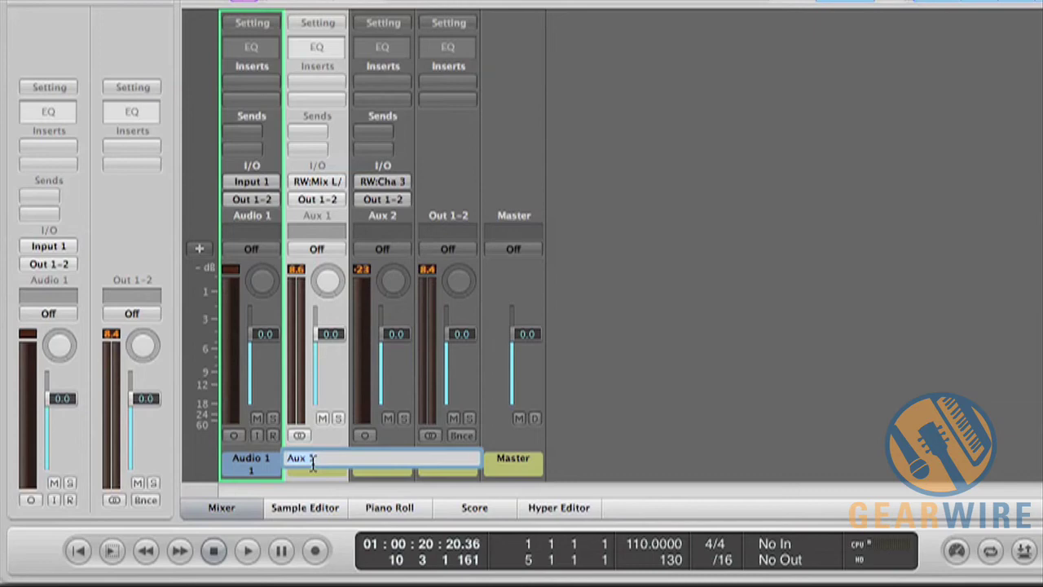
text(record l/R)
key(Return)
Rename the Aux 2 strip to 'catherine' and play back from bar 9
click(383, 463)
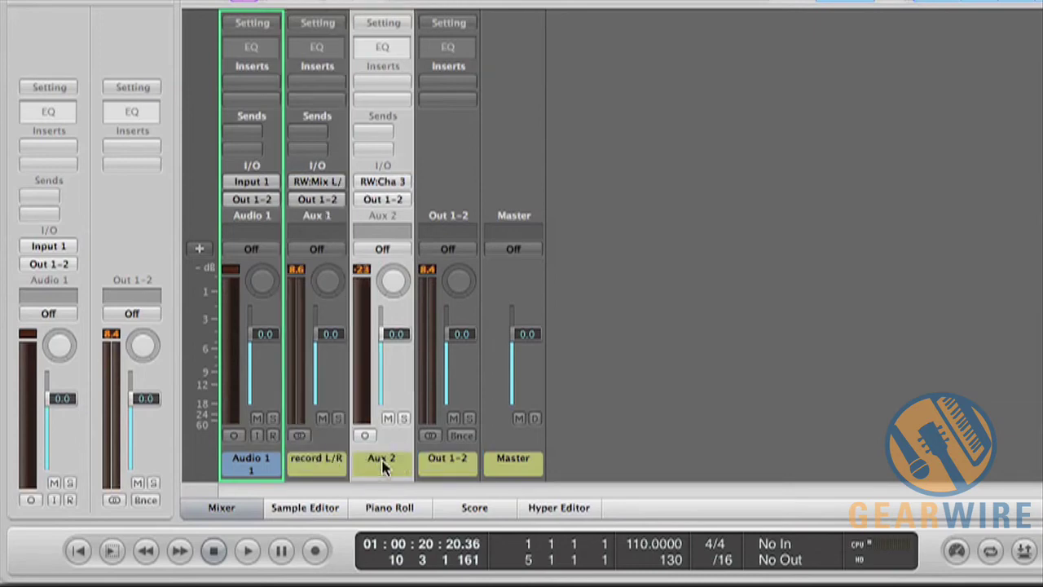
double_click(383, 465)
text(catherin)
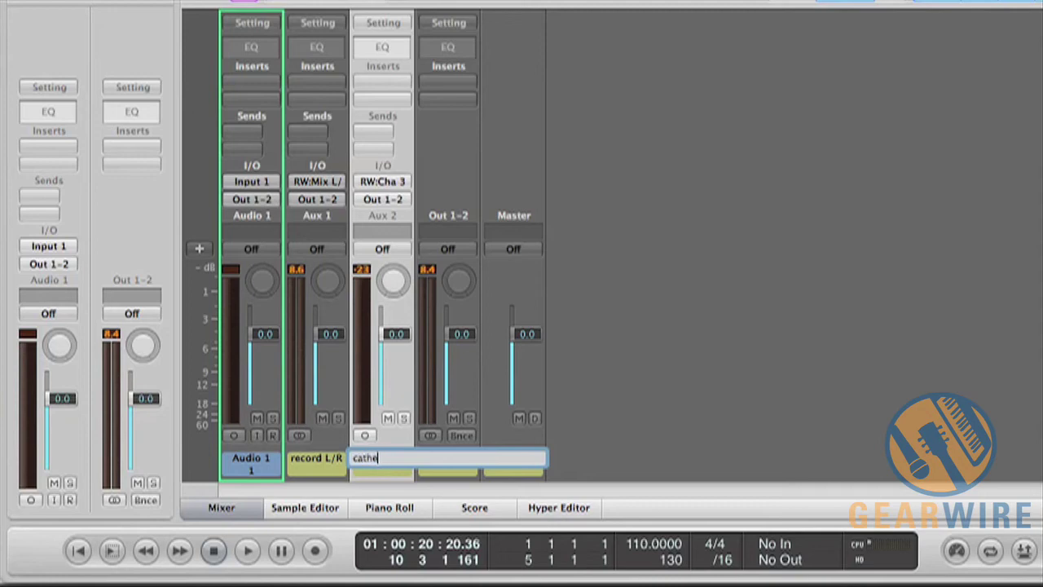
text(e)
key(Return)
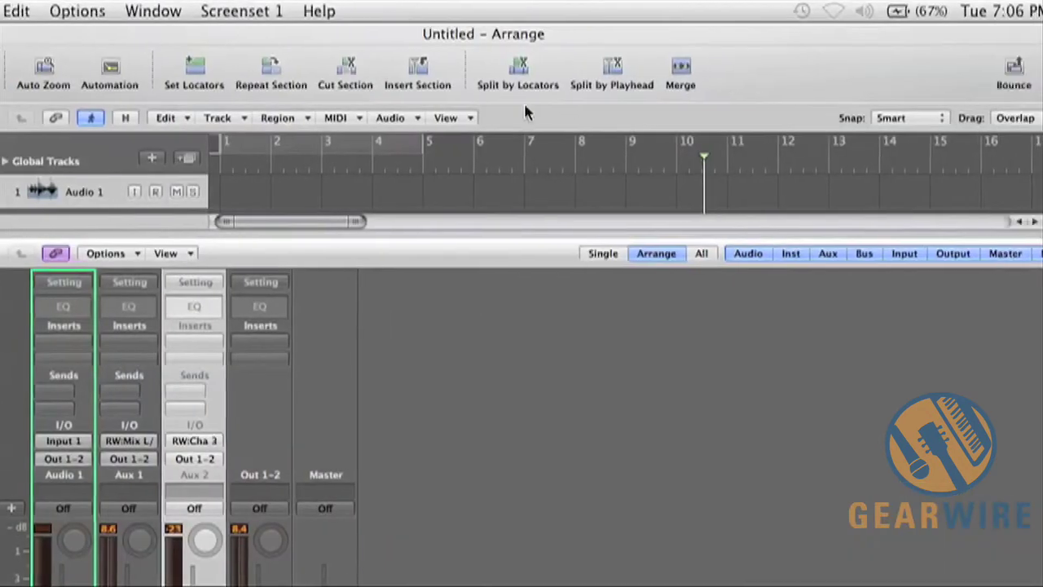
click(523, 173)
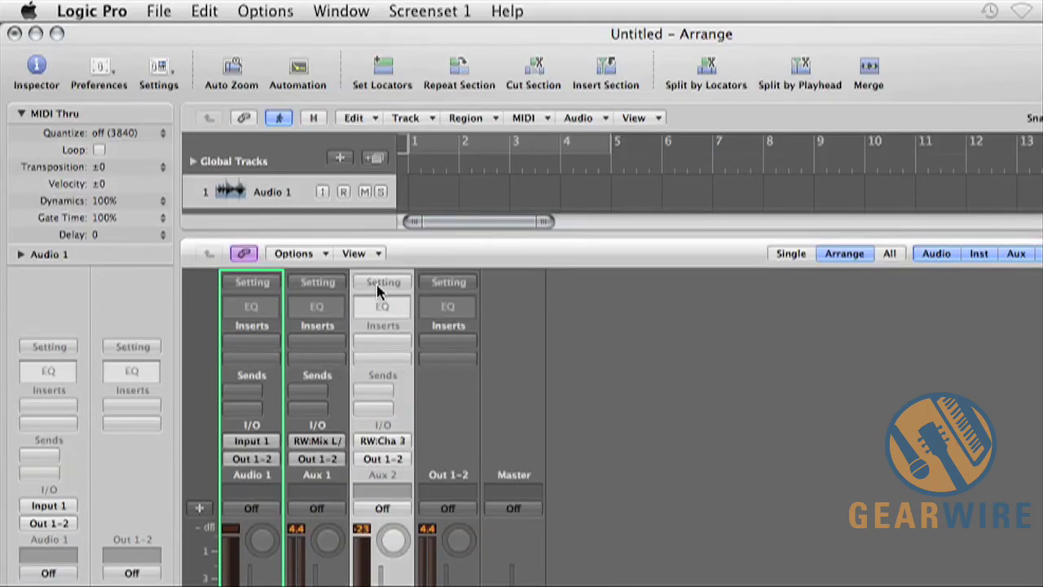
click(383, 127)
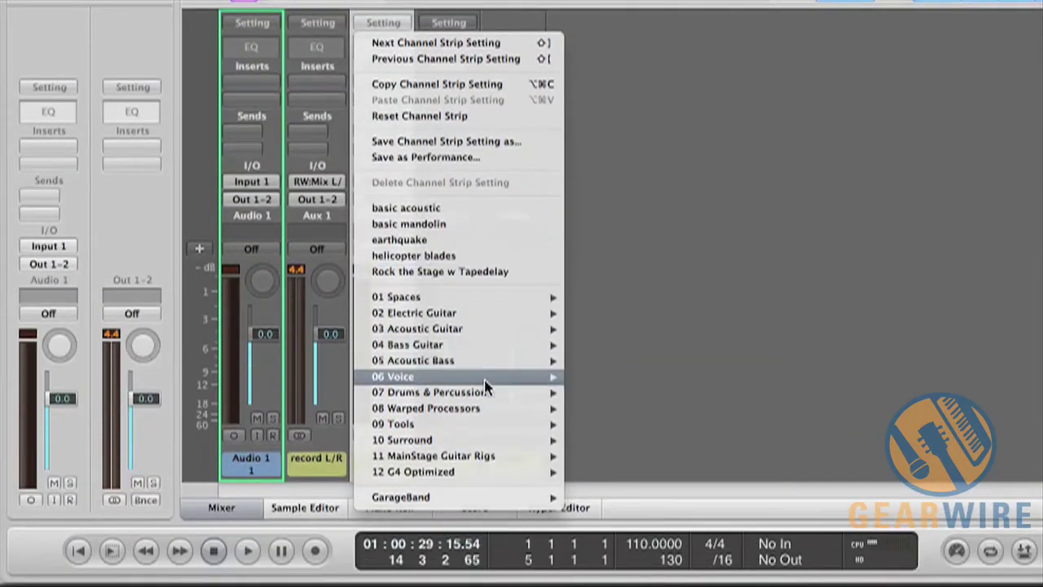
Load 06 Voice > 02 Female Voice > Female Creamy Lead Vocal on catherine, then replay from bar 9
mouse_move(507, 575)
mouse_move(522, 378)
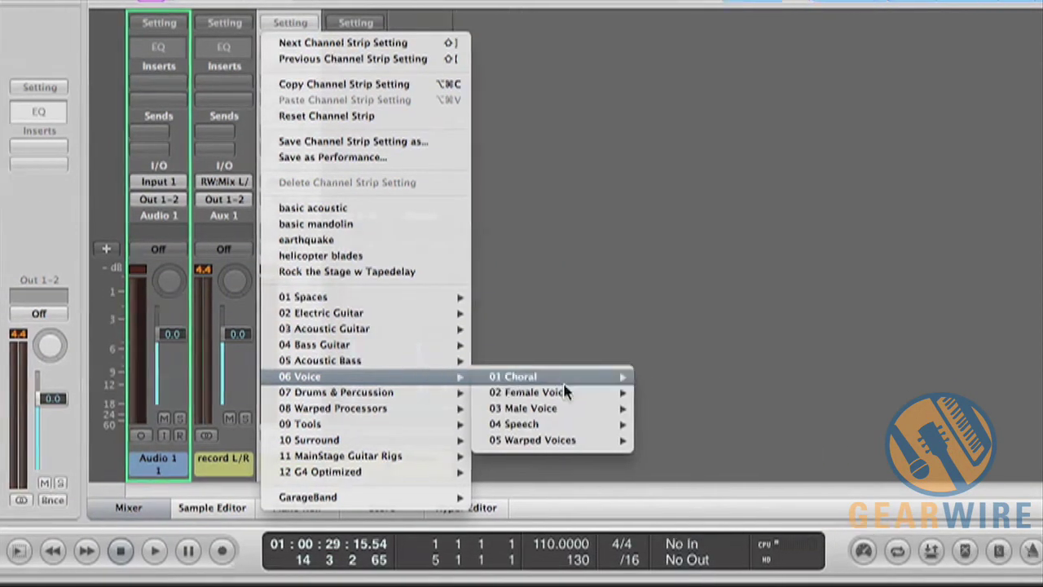
mouse_move(670, 392)
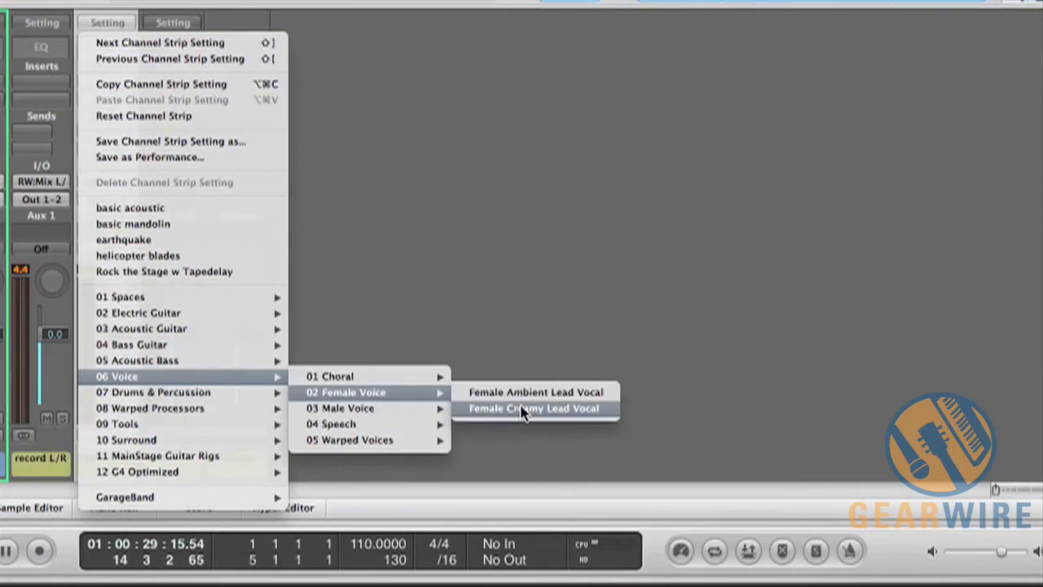
click(647, 409)
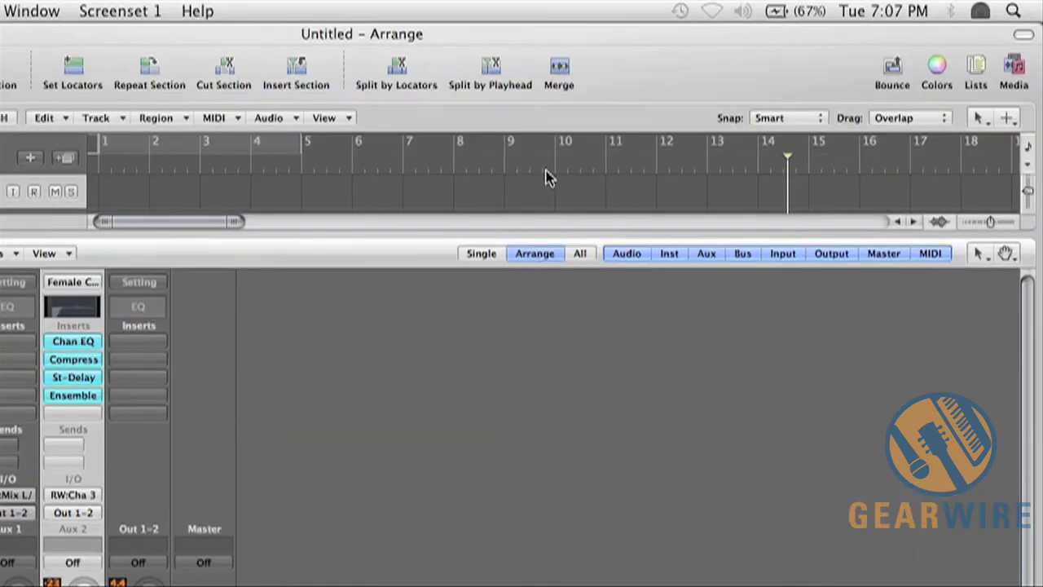
click(542, 164)
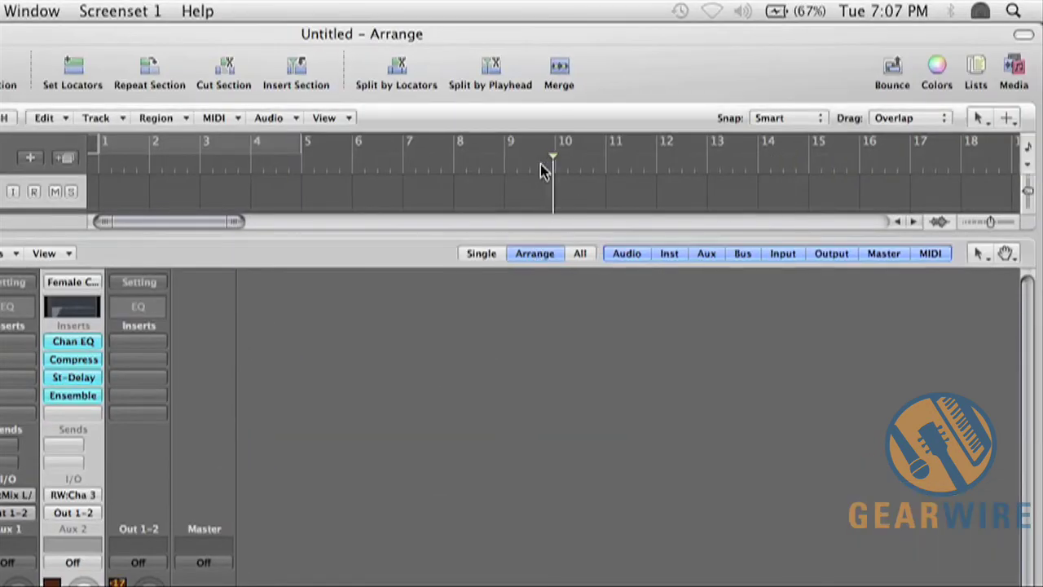